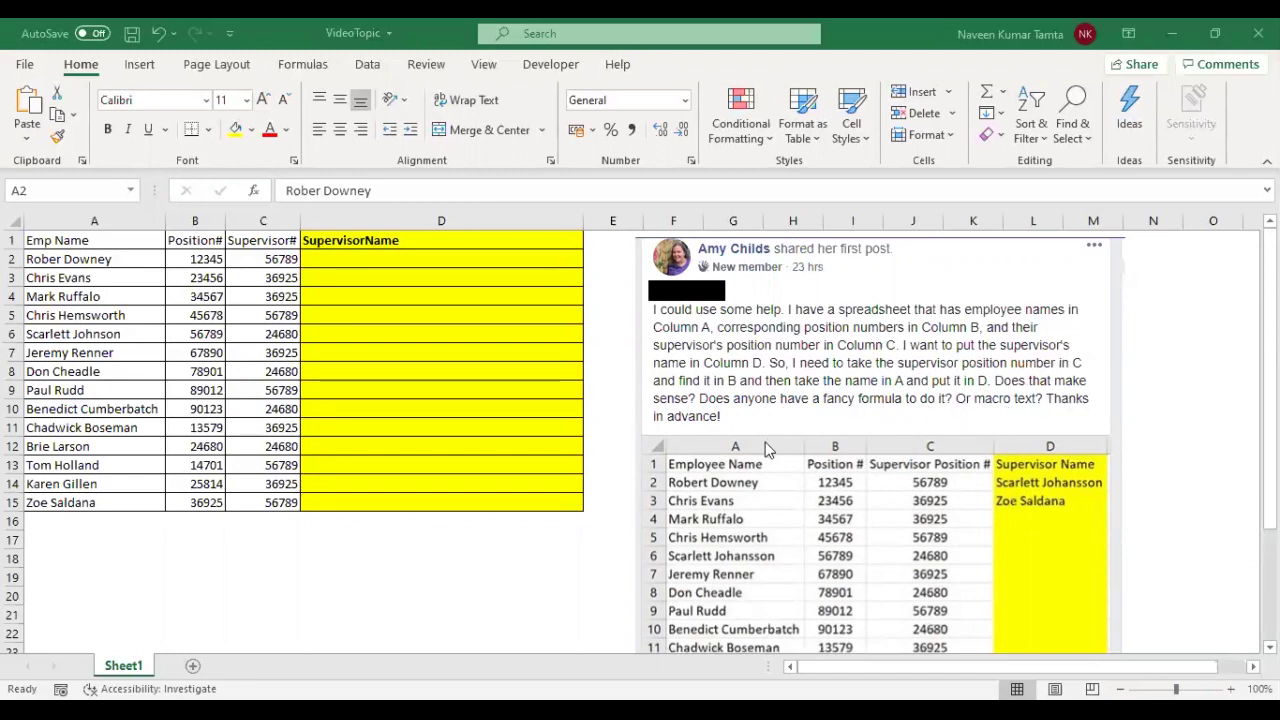
Select the table A1:D15 and autofit column B to fit its header.
{"action": "left_click", "coordinate": [94, 259]}
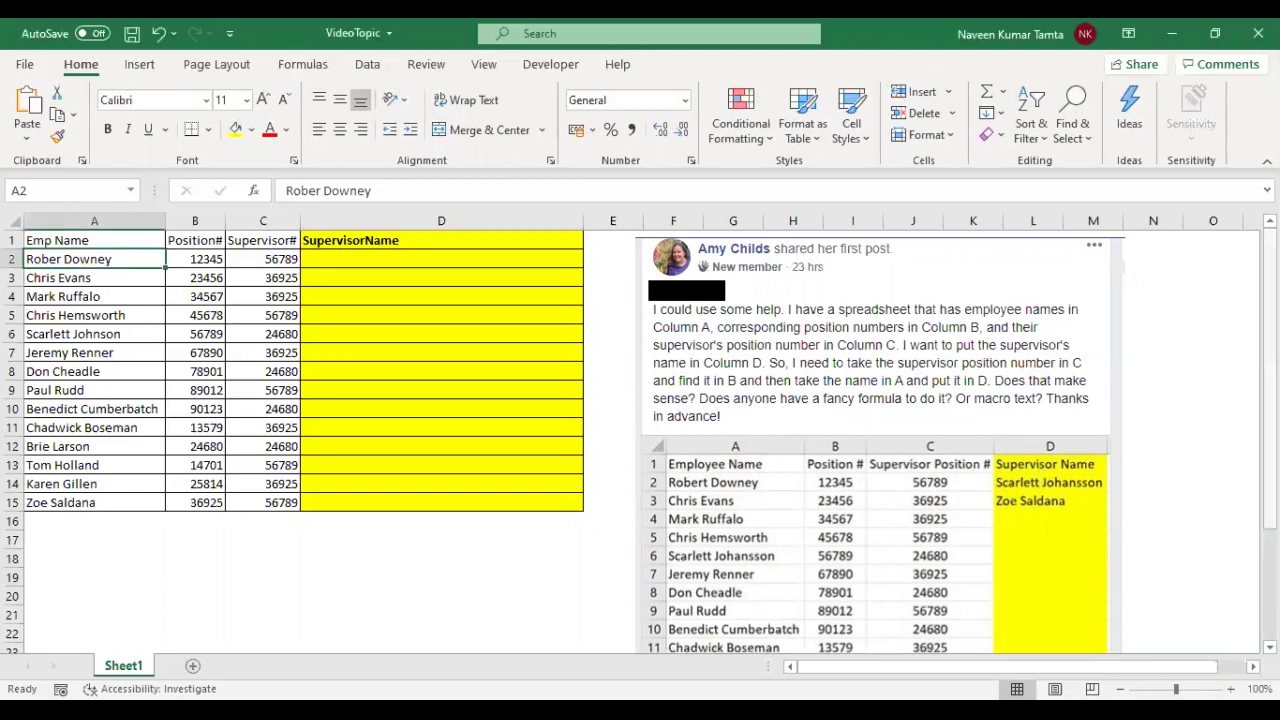
{"action": "scroll", "coordinate": [983, 458], "scroll_direction": "down", "scroll_amount": 3}
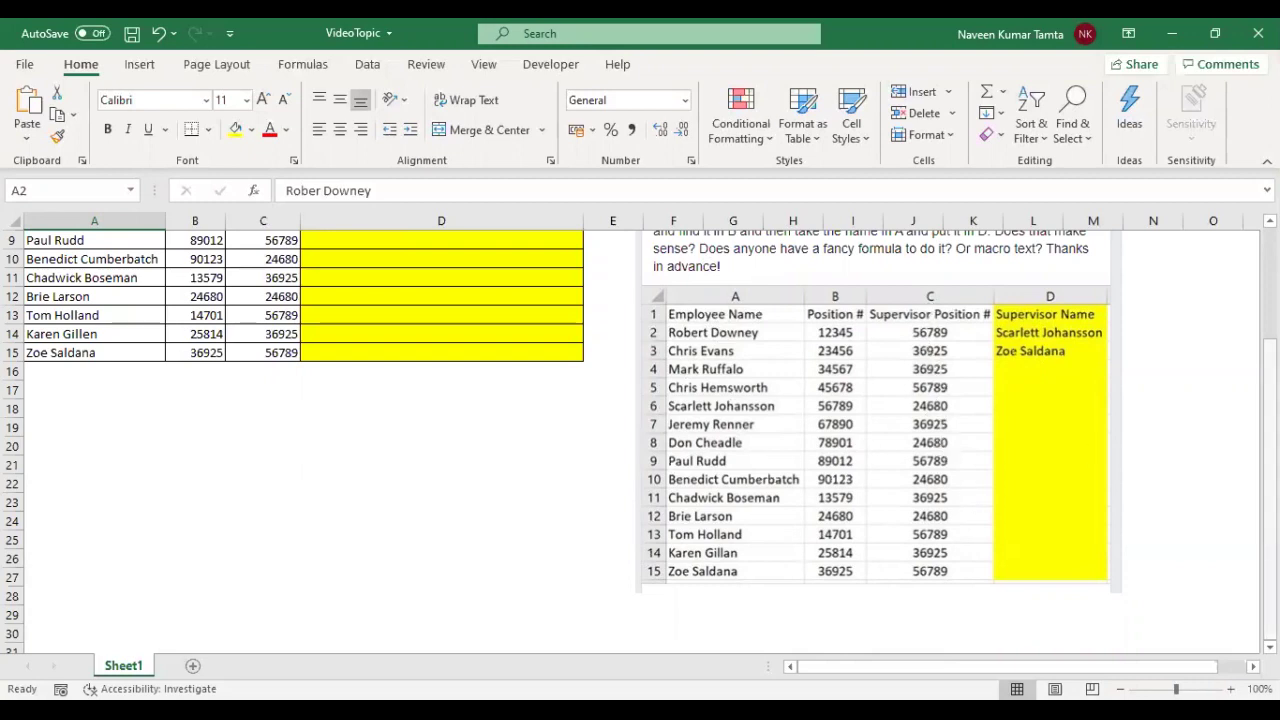
{"action": "scroll", "coordinate": [960, 380], "scroll_direction": "up", "scroll_amount": 3}
{"action": "scroll", "coordinate": [960, 380], "scroll_direction": "down", "scroll_amount": 2}
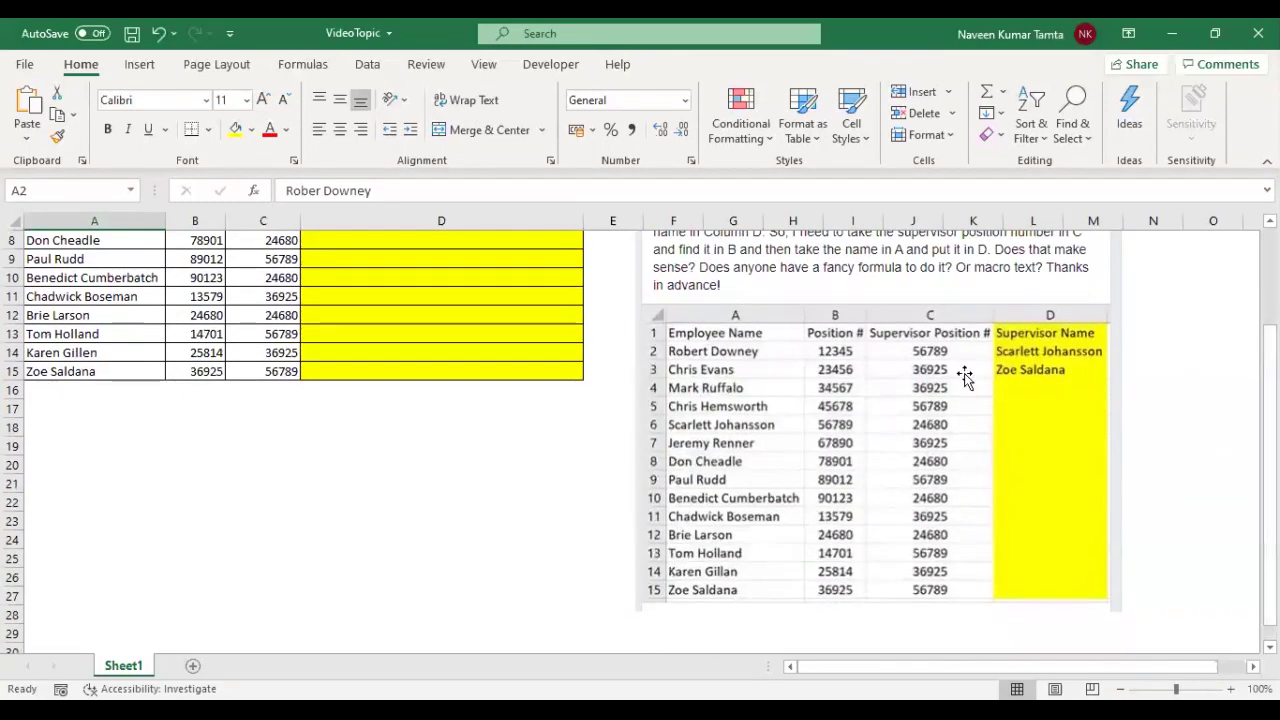
{"action": "scroll", "coordinate": [640, 400], "scroll_direction": "up", "scroll_amount": 3}
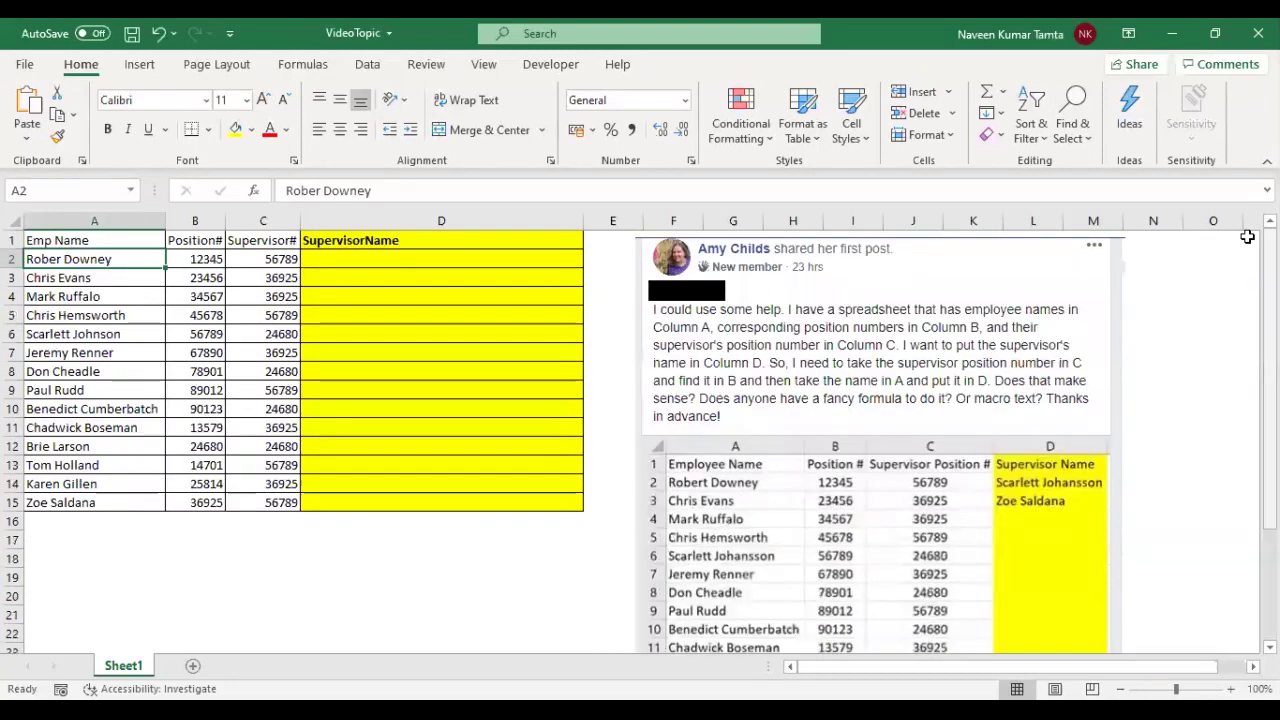
{"action": "left_click", "coordinate": [63, 240]}
{"action": "left_click_drag", "start_coordinate": [98, 377], "coordinate": [462, 497]}
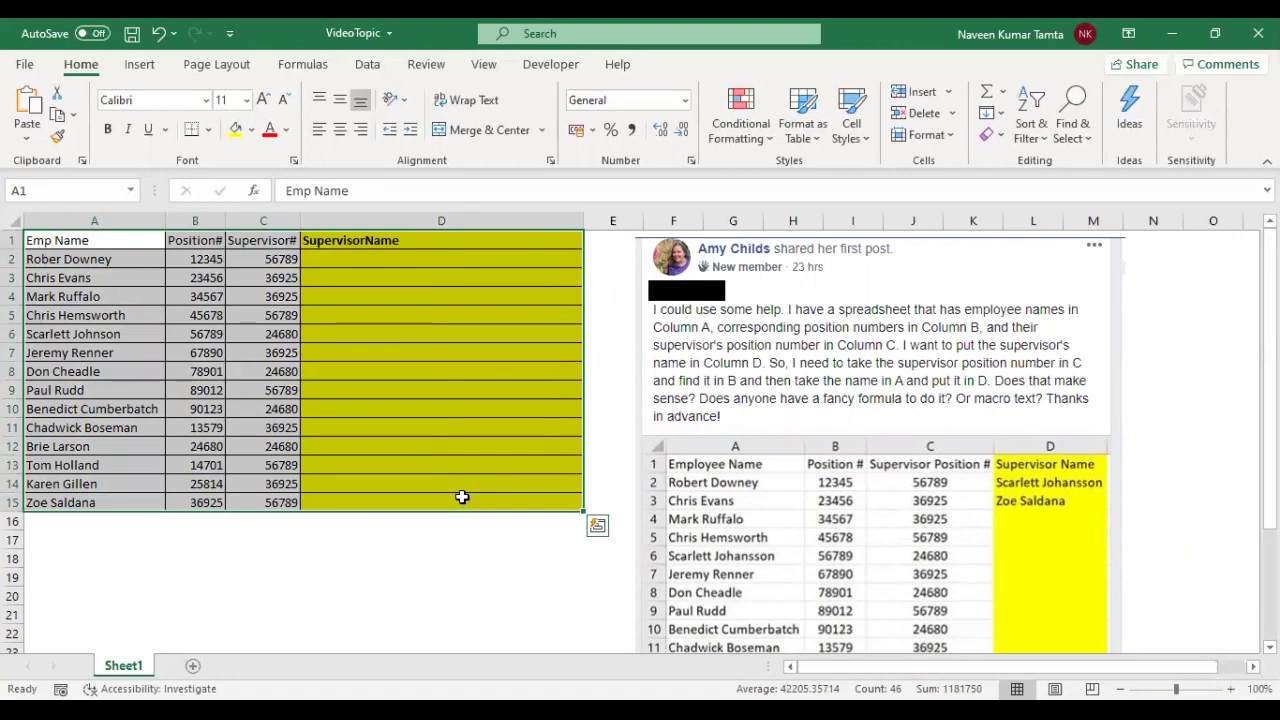
{"action": "double_click", "coordinate": [229, 224]}
Centre the contents of the whole table A1:D15.
{"action": "left_click", "coordinate": [194, 246]}
{"action": "key", "text": "Left"}
{"action": "key", "text": "ctrl+shift+Right"}
{"action": "key", "text": "ctrl+shift+Down"}
{"action": "key", "text": "ctrl+Home"}
{"action": "key", "text": "ctrl+shift+Right"}
{"action": "key", "text": "ctrl+shift+Down"}
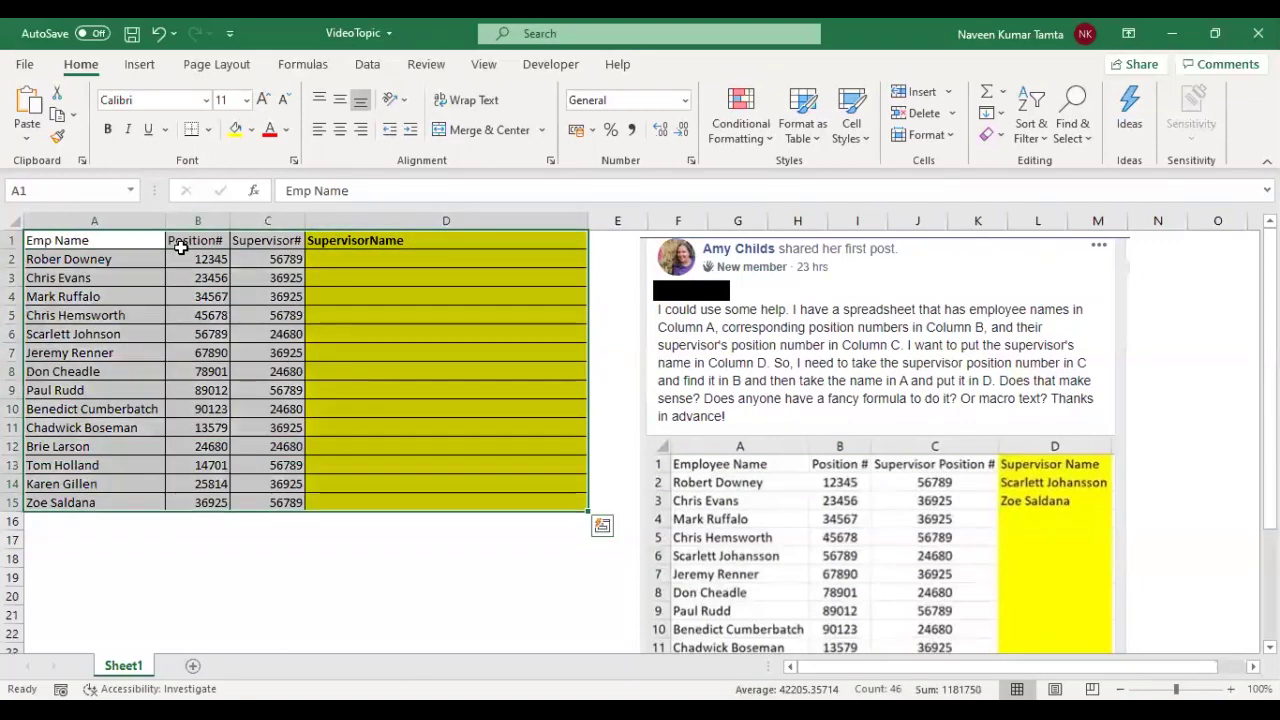
{"action": "key", "text": "alt+h"}
{"action": "key", "text": "a"}
{"action": "key", "text": "c"}
{"action": "key", "text": "ctrl+Home"}
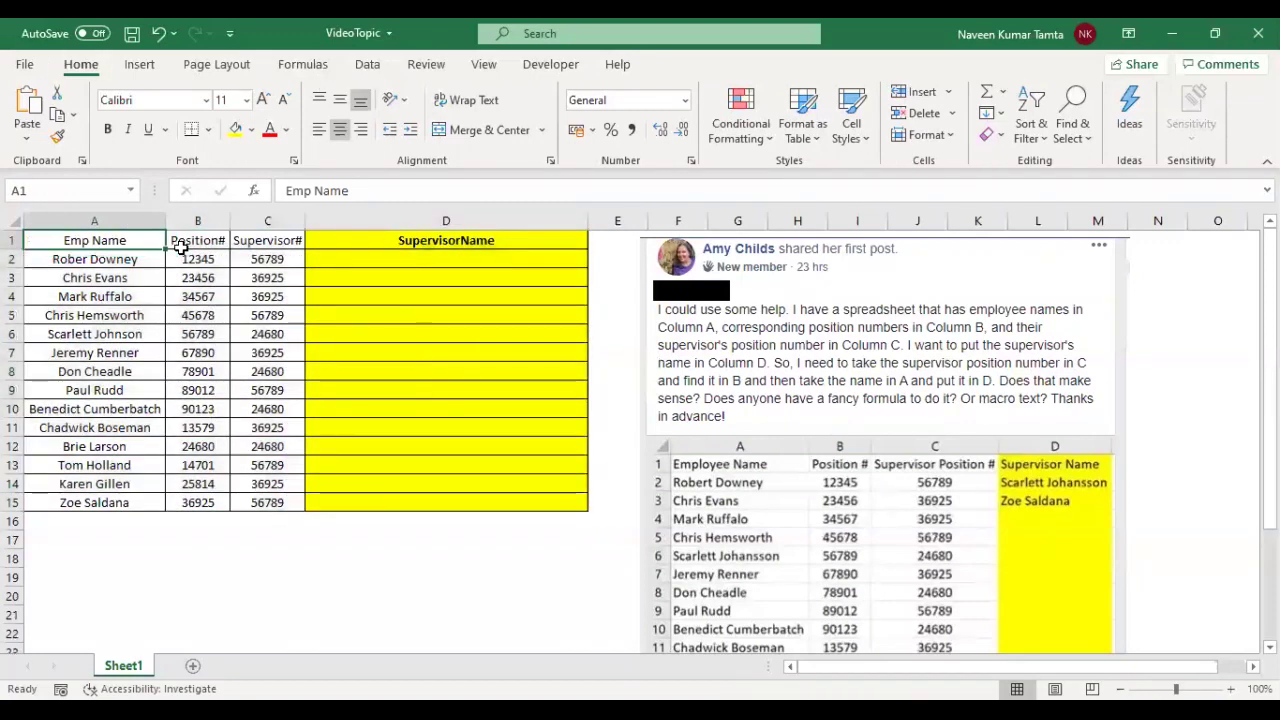
Select and review the Supervisor# values in C1:C15, ending back on C1.
{"action": "key", "text": "Right"}
{"action": "key", "text": "Right"}
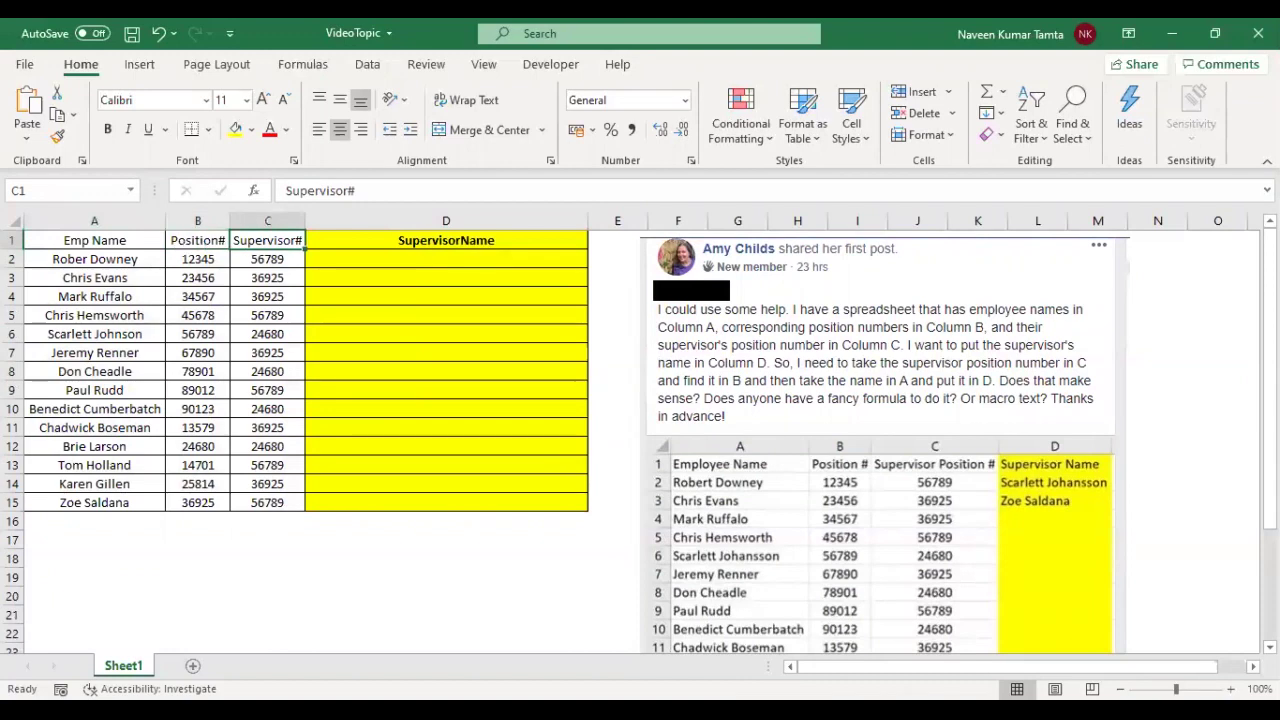
{"action": "key", "text": "ctrl+shift+Down"}
{"action": "key", "text": "ctrl+shift+Up"}
{"action": "key", "text": "ctrl+shift+Down"}
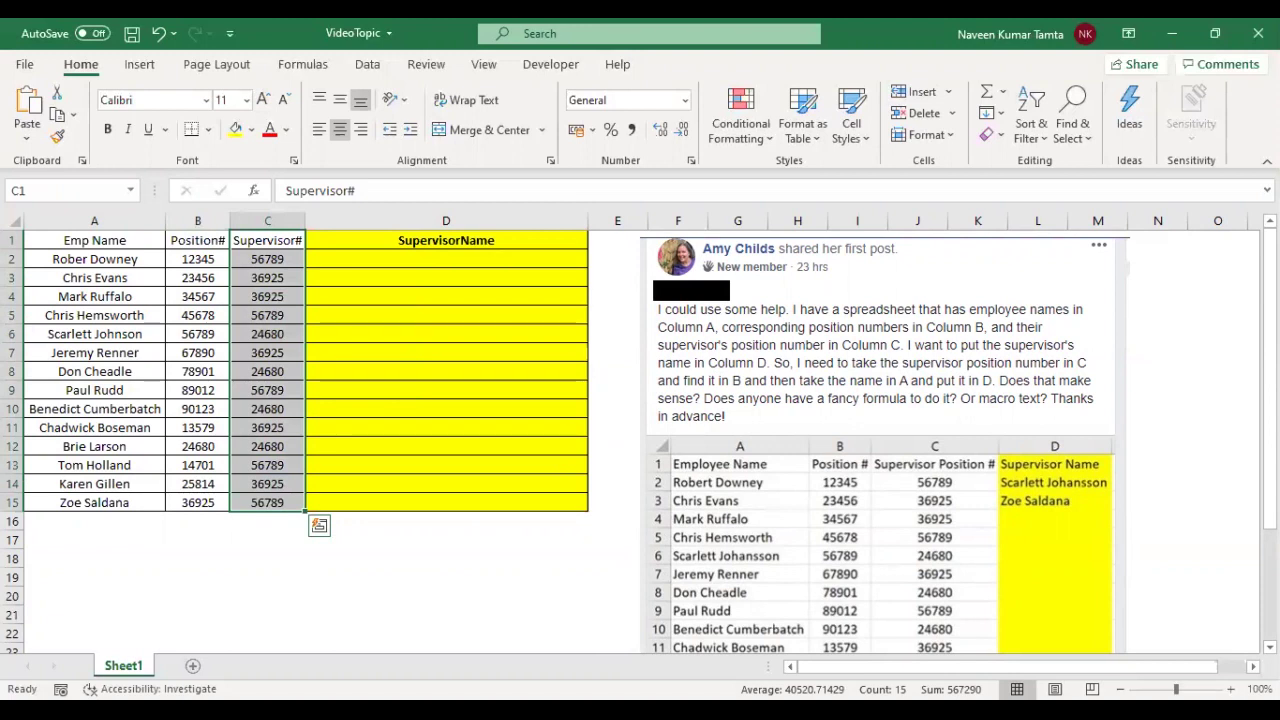
{"action": "key", "text": "shift+Left"}
{"action": "key", "text": "shift+Left"}
{"action": "key", "text": "ctrl+shift+Up"}
{"action": "key", "text": "shift+Right"}
{"action": "key", "text": "shift+Right"}
{"action": "key", "text": "shift+Down"}
{"action": "key", "text": "shift+Down"}
{"action": "key", "text": "shift+Down"}
{"action": "key", "text": "shift+Down"}
{"action": "key", "text": "shift+Down"}
{"action": "key", "text": "shift+Down"}
{"action": "key", "text": "shift+Down"}
{"action": "key", "text": "shift+Down"}
{"action": "key", "text": "shift+Down"}
{"action": "key", "text": "shift+Down"}
{"action": "key", "text": "shift+Down"}
{"action": "key", "text": "shift+Down"}
{"action": "key", "text": "shift+Down"}
{"action": "key", "text": "shift+Down"}
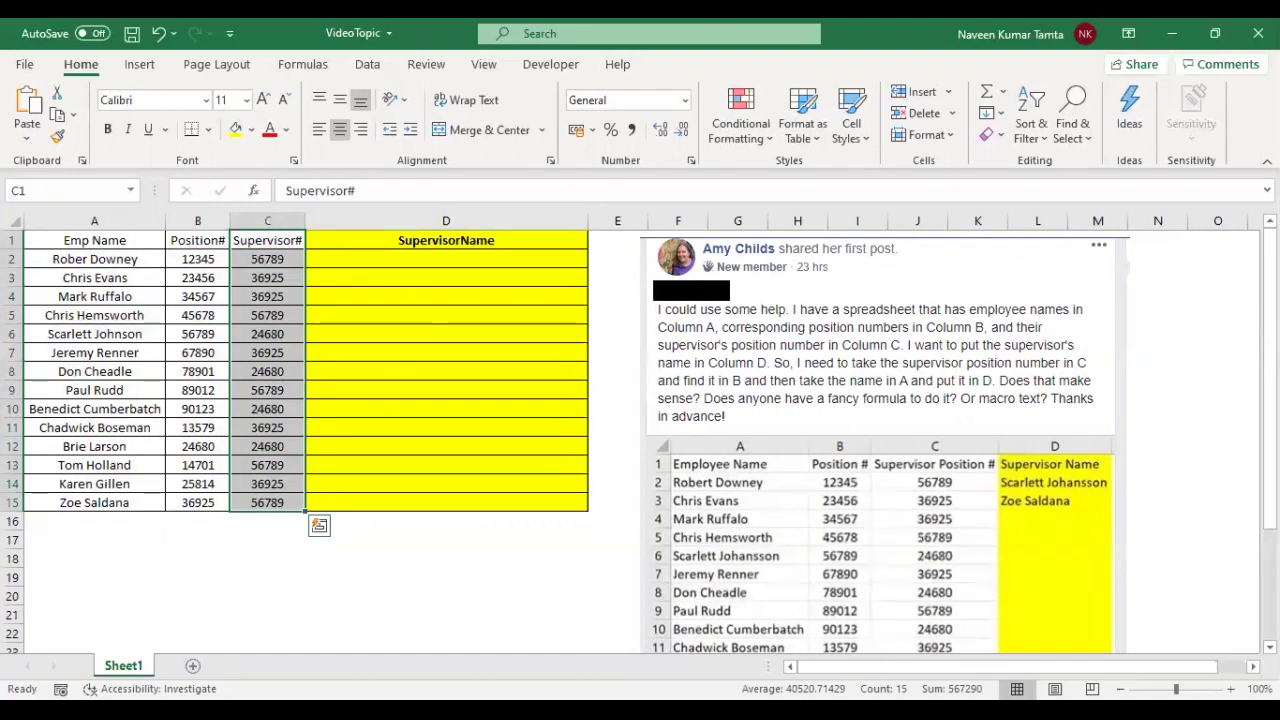
{"action": "left_click", "coordinate": [267, 240]}
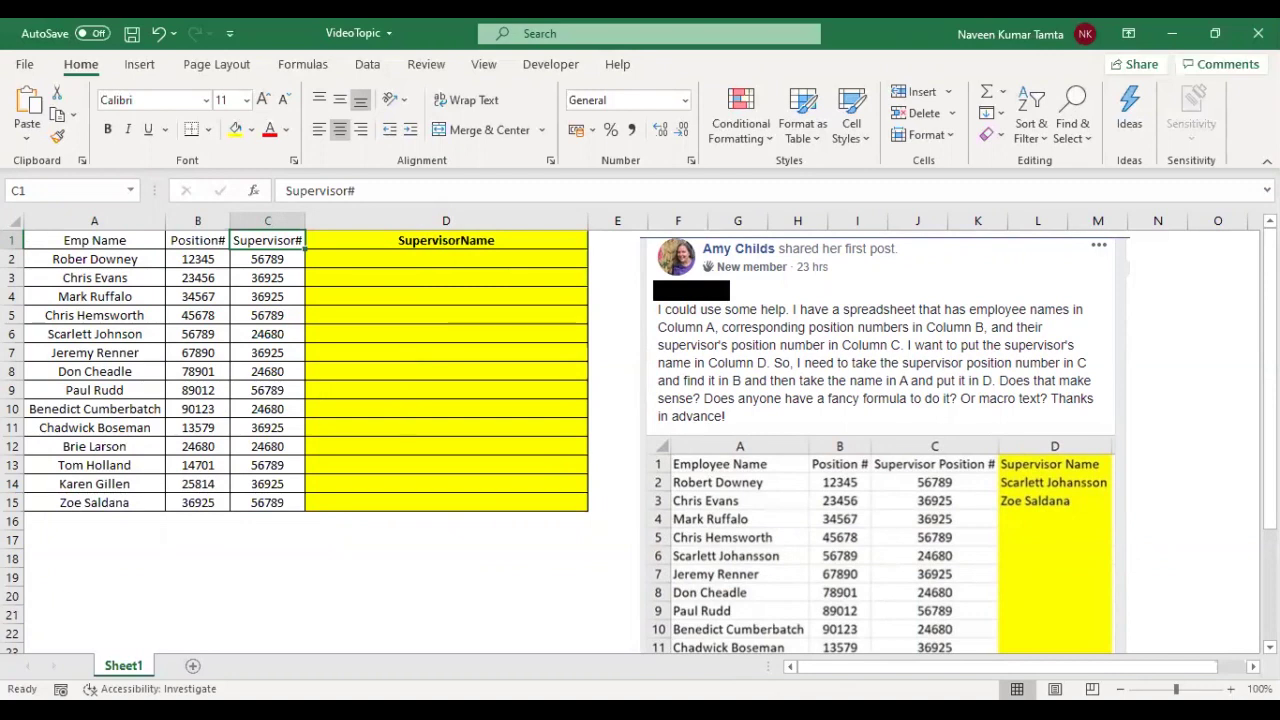
In D2, begin =INDEX( over the whole of column A, locked as $A:$A, followed by a comma.
{"action": "key", "text": "Down"}
{"action": "key", "text": "Right"}
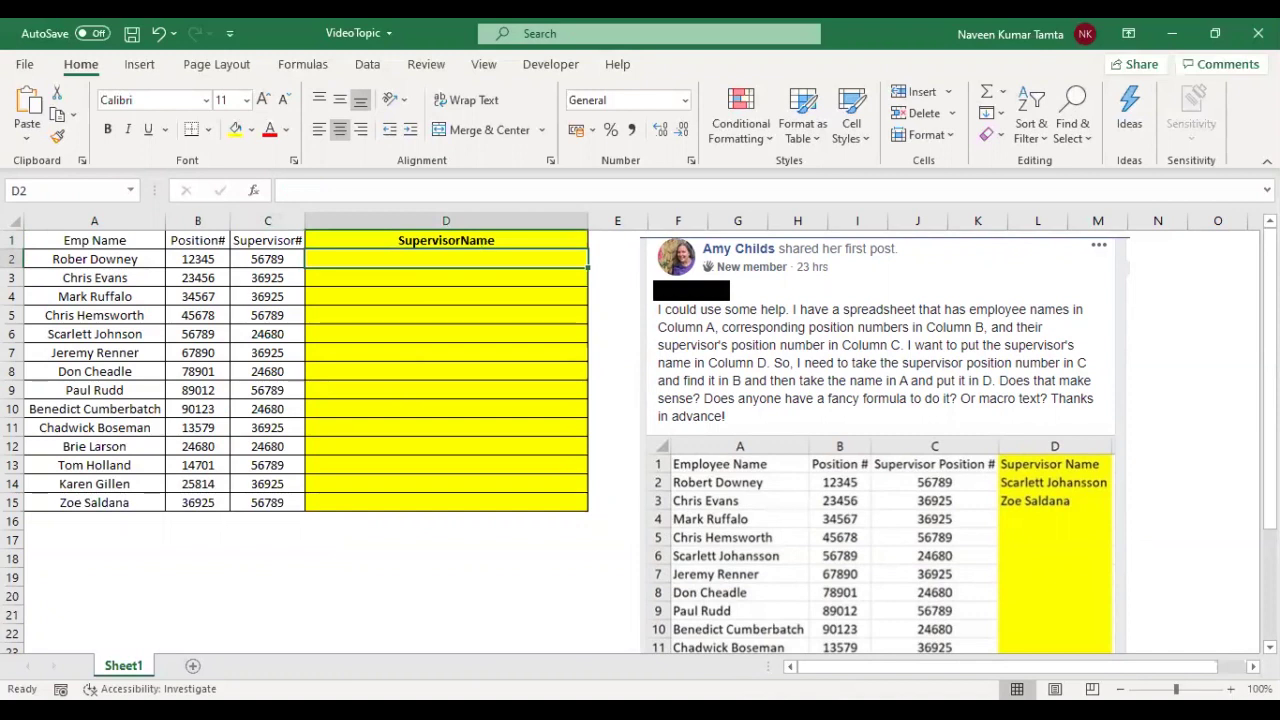
{"action": "type", "text": "="}
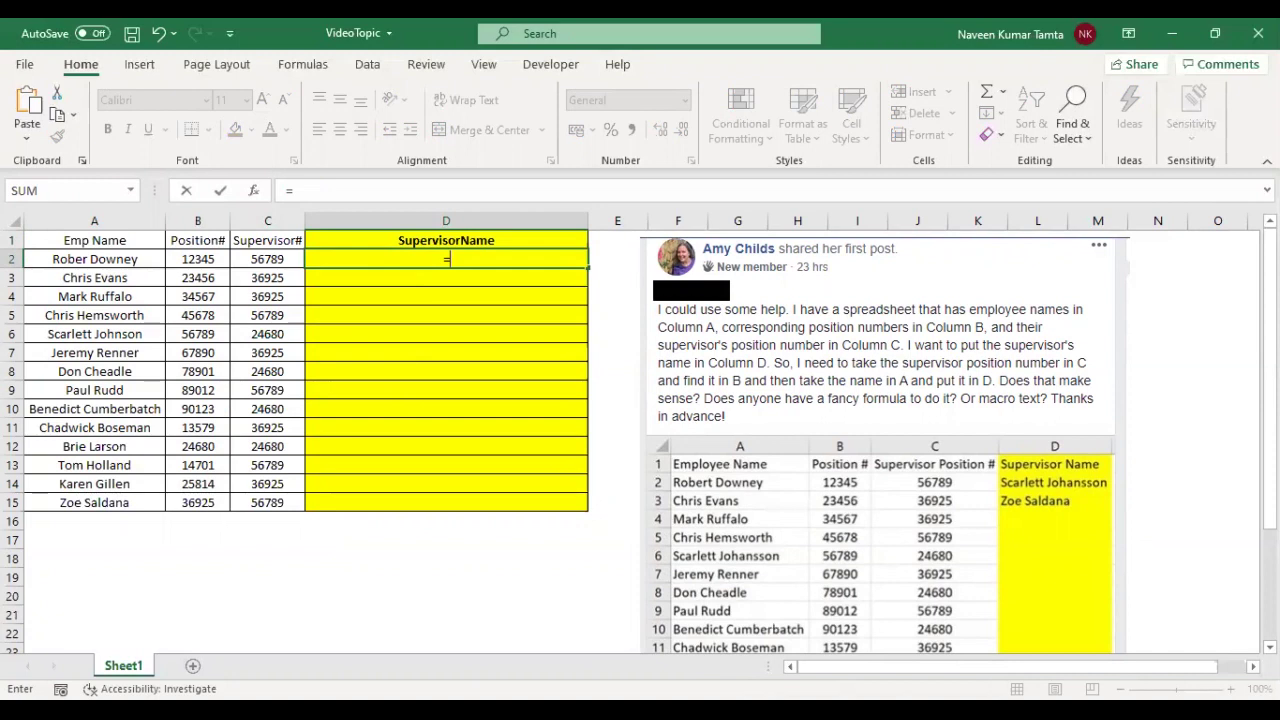
{"action": "type", "text": "index"}
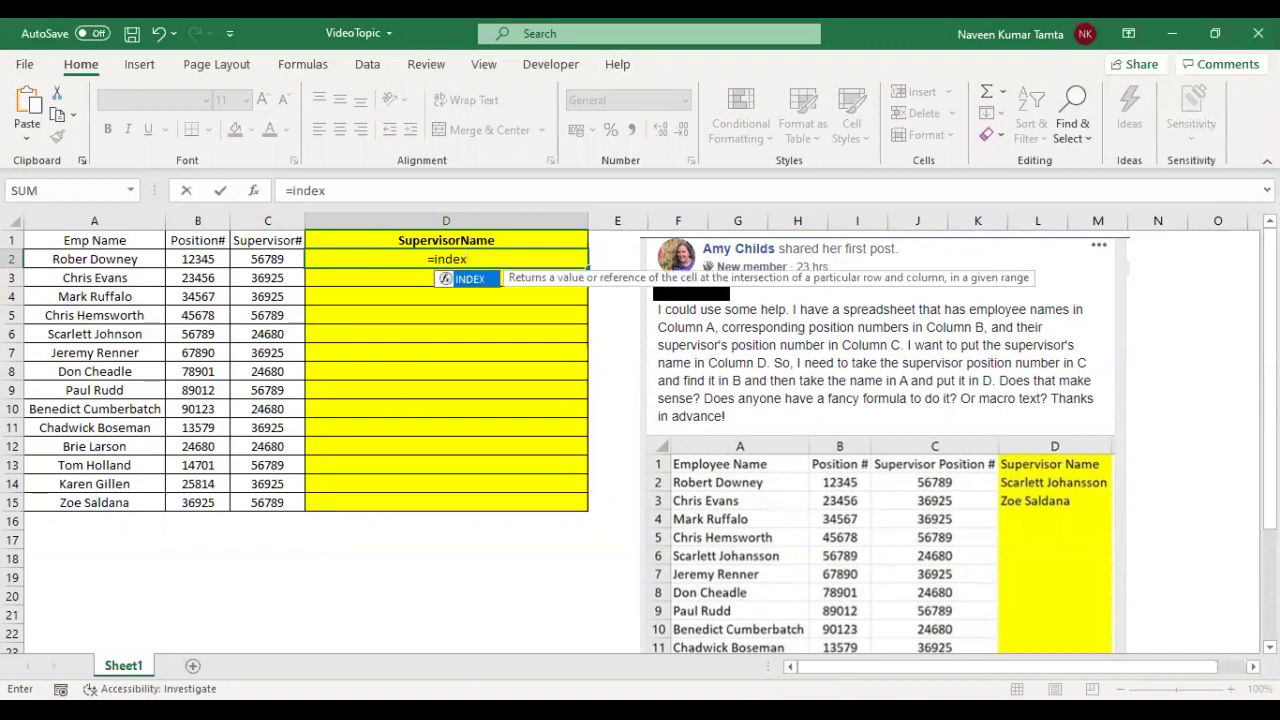
{"action": "key", "text": "Tab"}
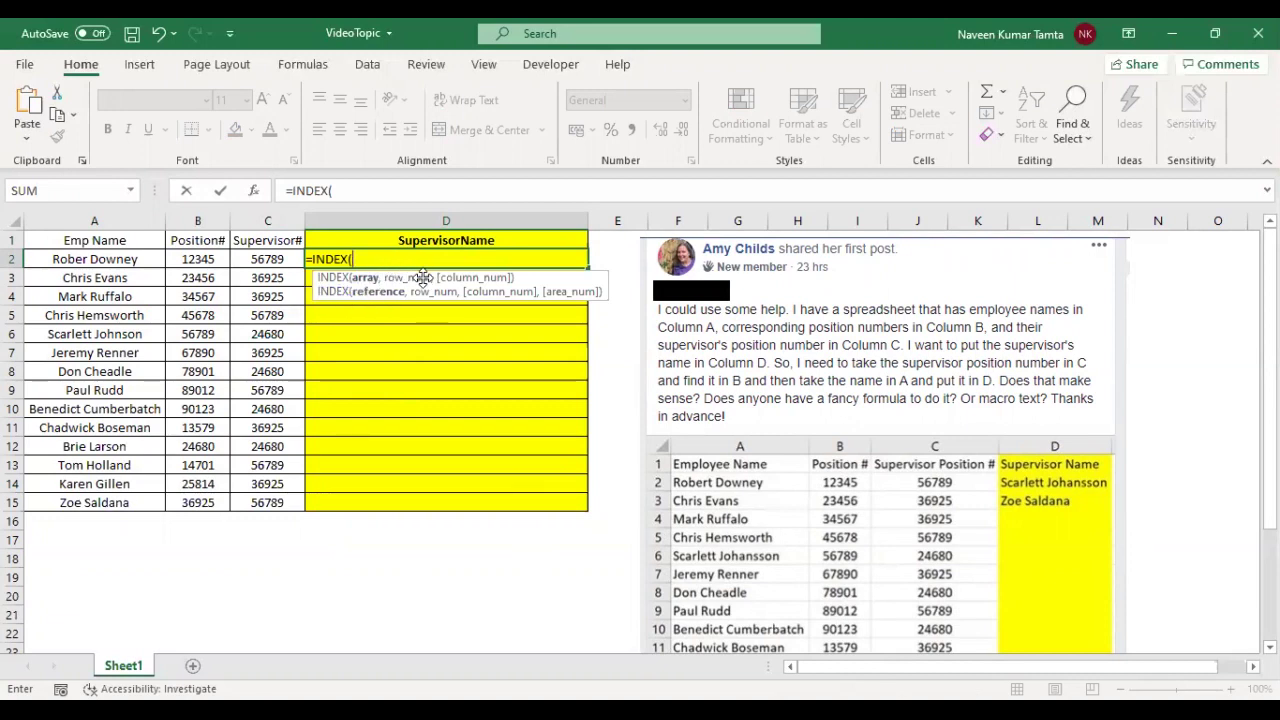
{"action": "left_click_drag", "start_coordinate": [423, 278], "coordinate": [339, 546]}
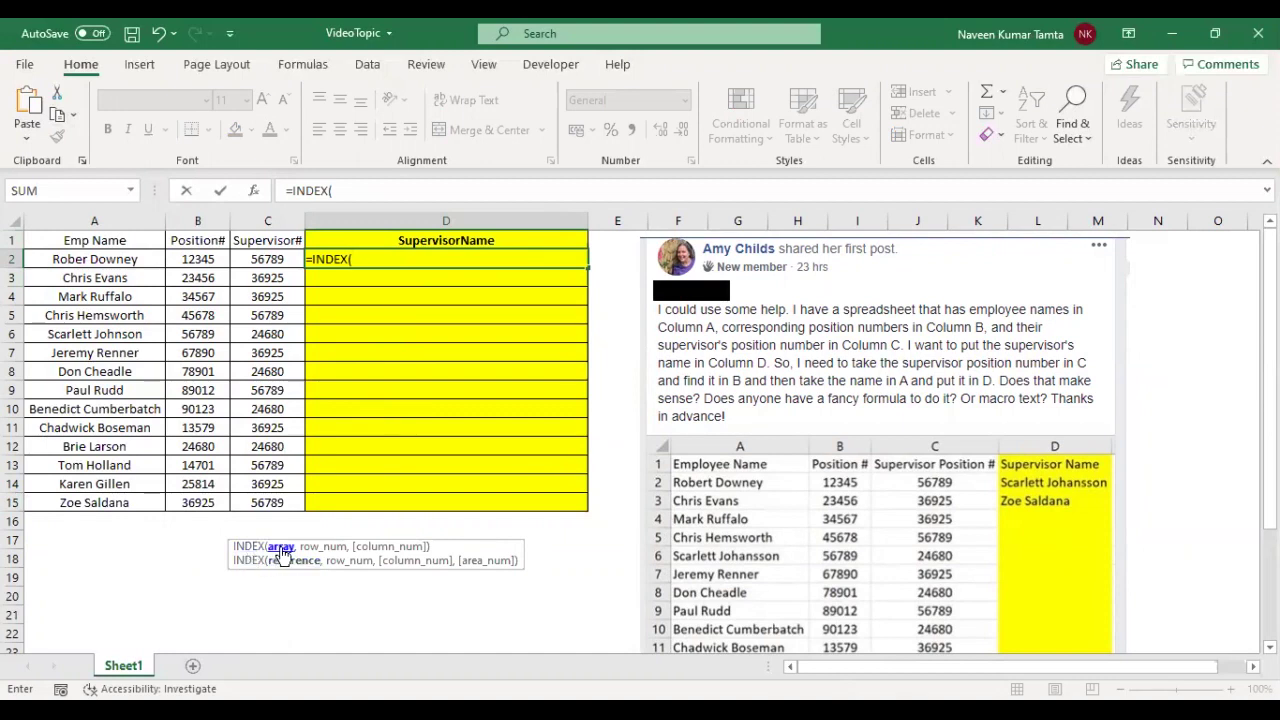
{"action": "left_click", "coordinate": [100, 220]}
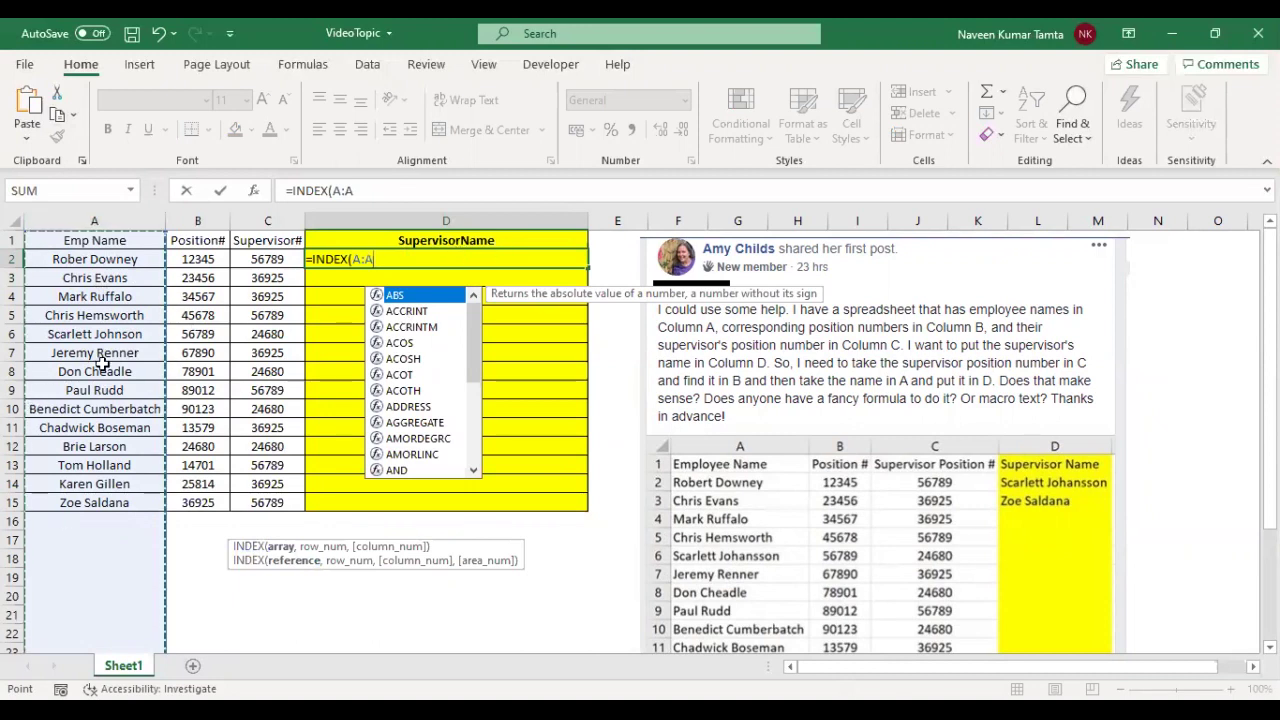
{"action": "key", "text": "F4"}
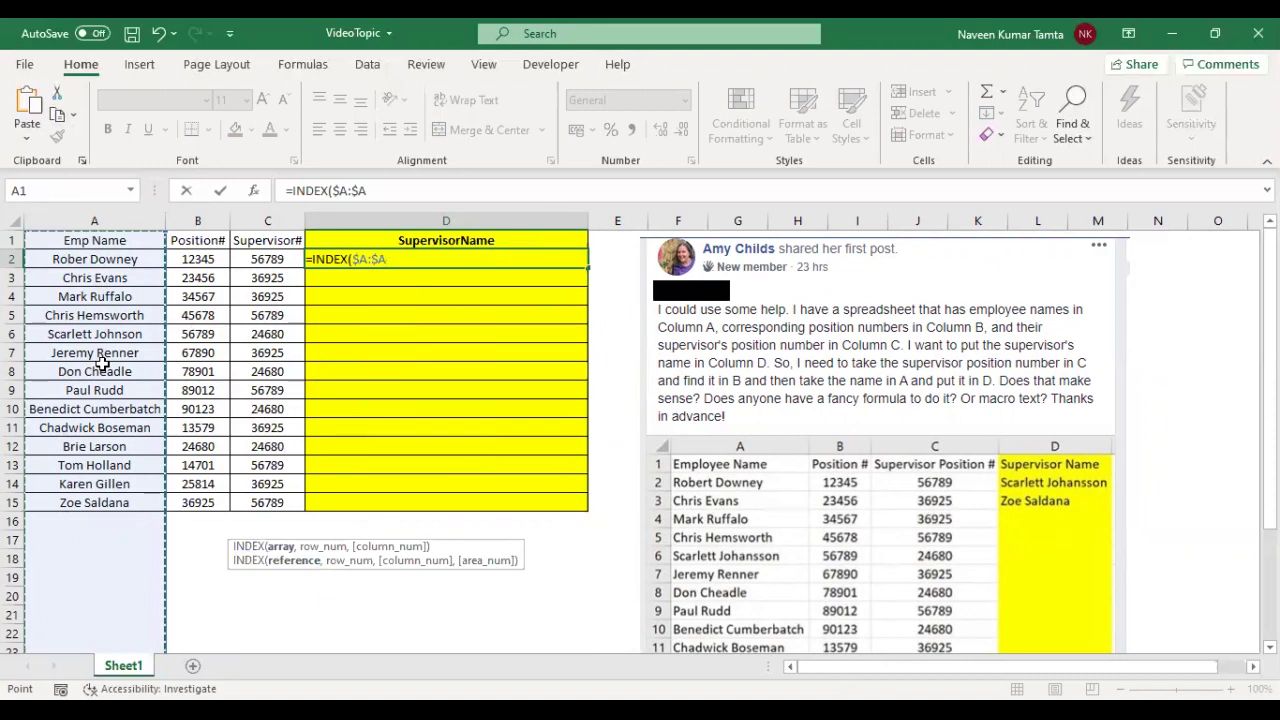
{"action": "type", "text": ","}
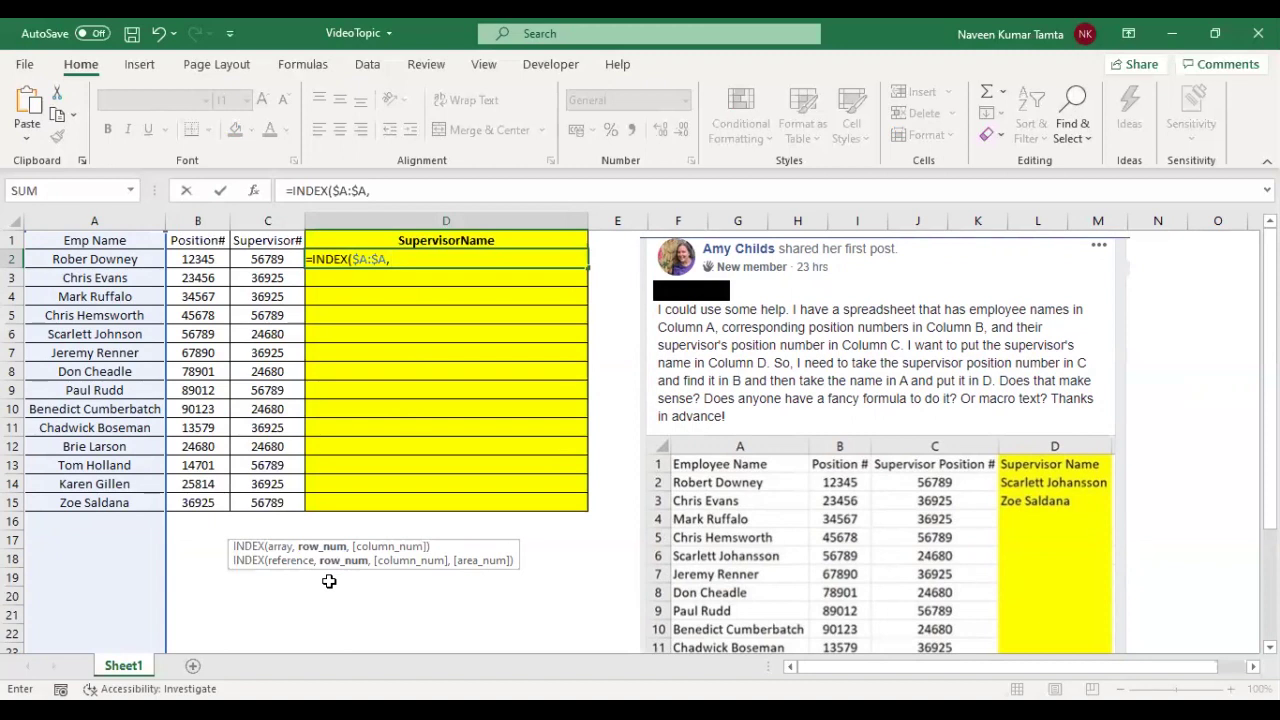
Add MATCH($C2, $B:$B, 0) as INDEX's row argument, using 0 for an exact match.
{"action": "type", "text": "MATCH("}
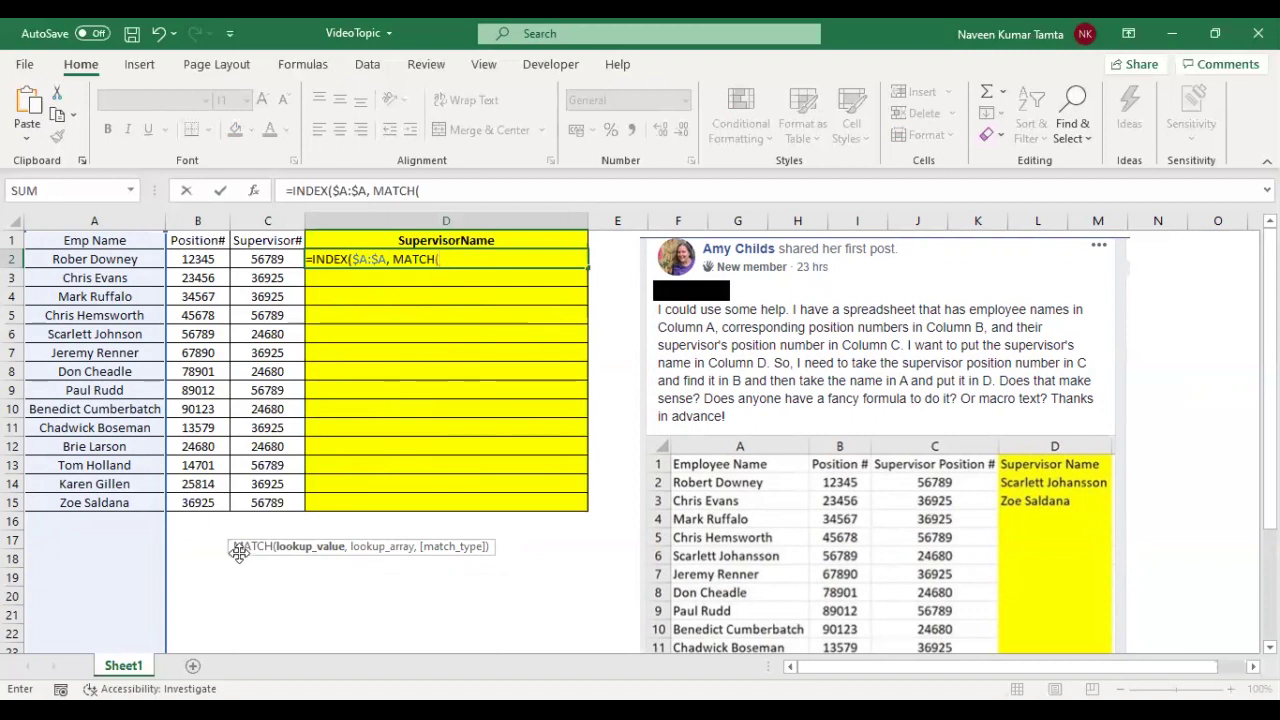
{"action": "left_click_drag", "start_coordinate": [239, 553], "coordinate": [250, 554]}
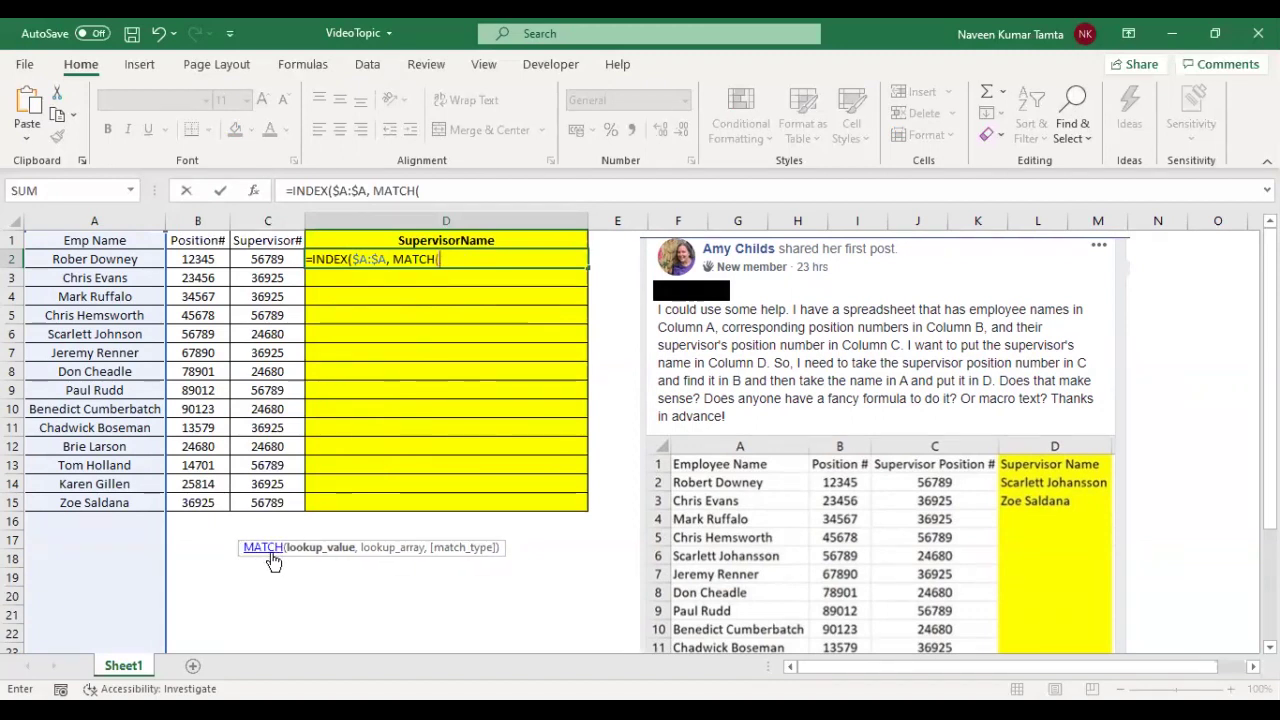
{"action": "left_click", "coordinate": [274, 260]}
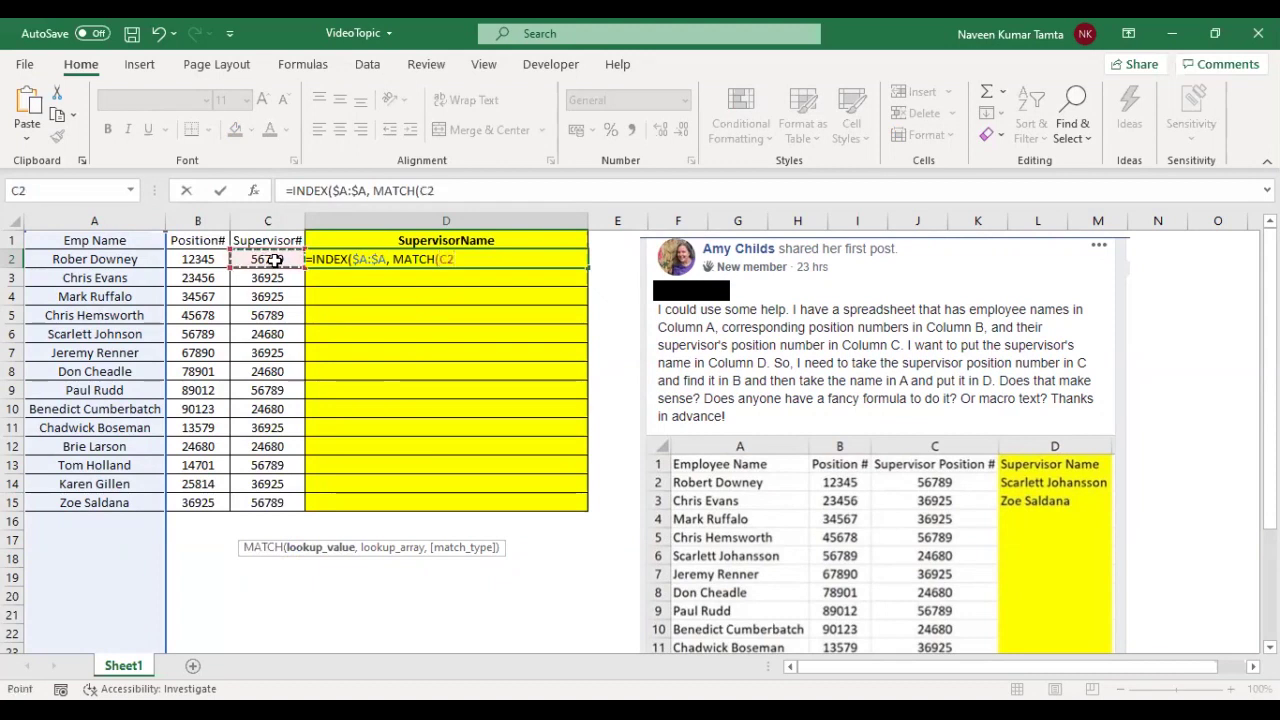
{"action": "key", "text": "F4"}
{"action": "key", "text": "F4"}
{"action": "key", "text": "F4"}
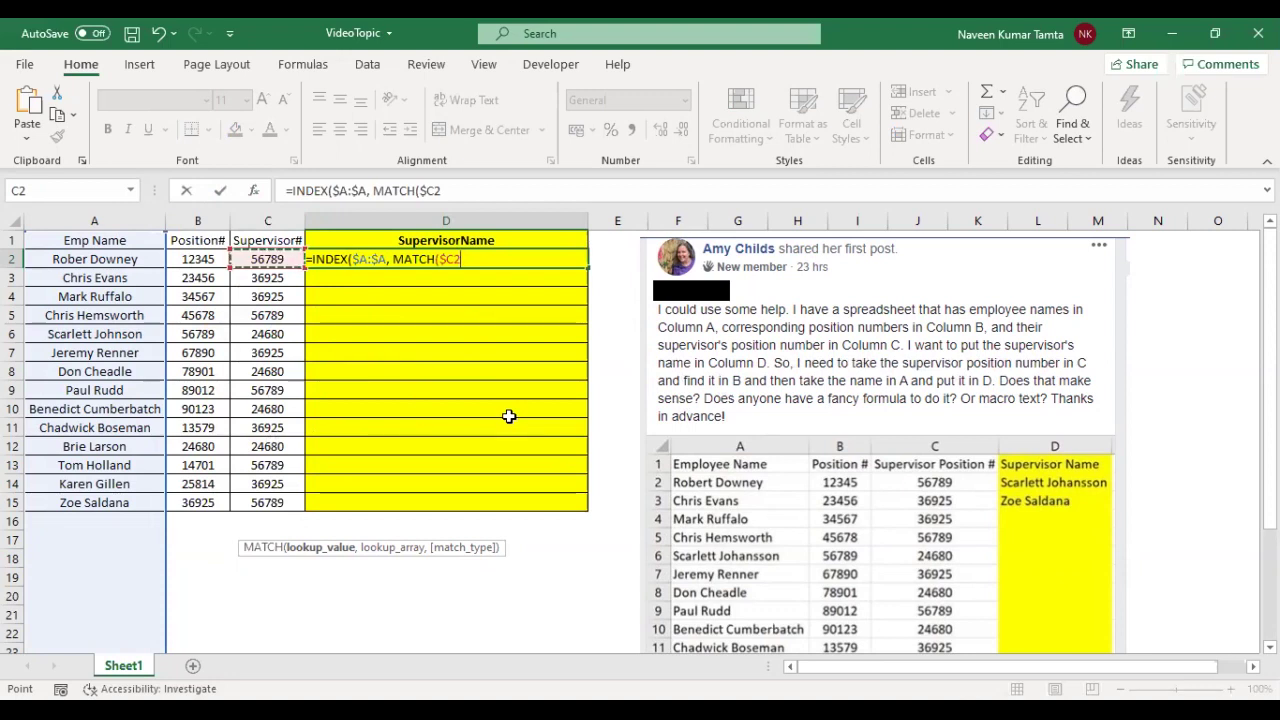
{"action": "type", "text": ","}
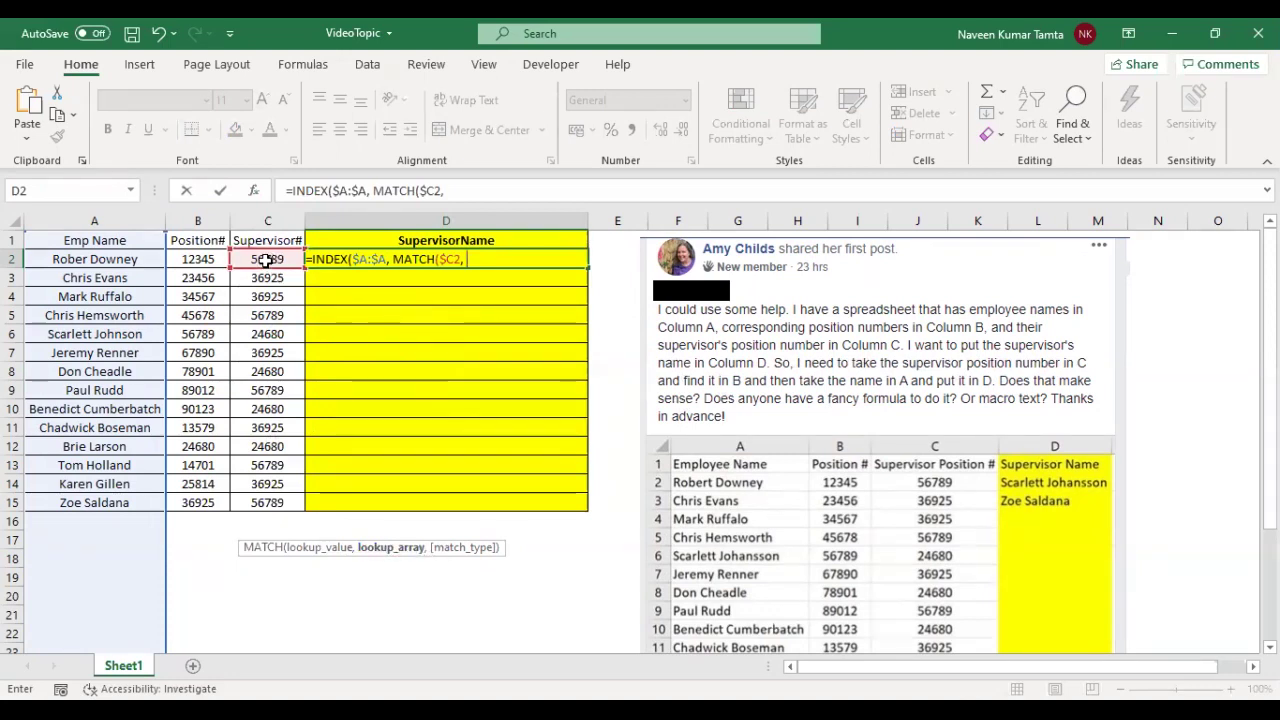
{"action": "left_click", "coordinate": [199, 219]}
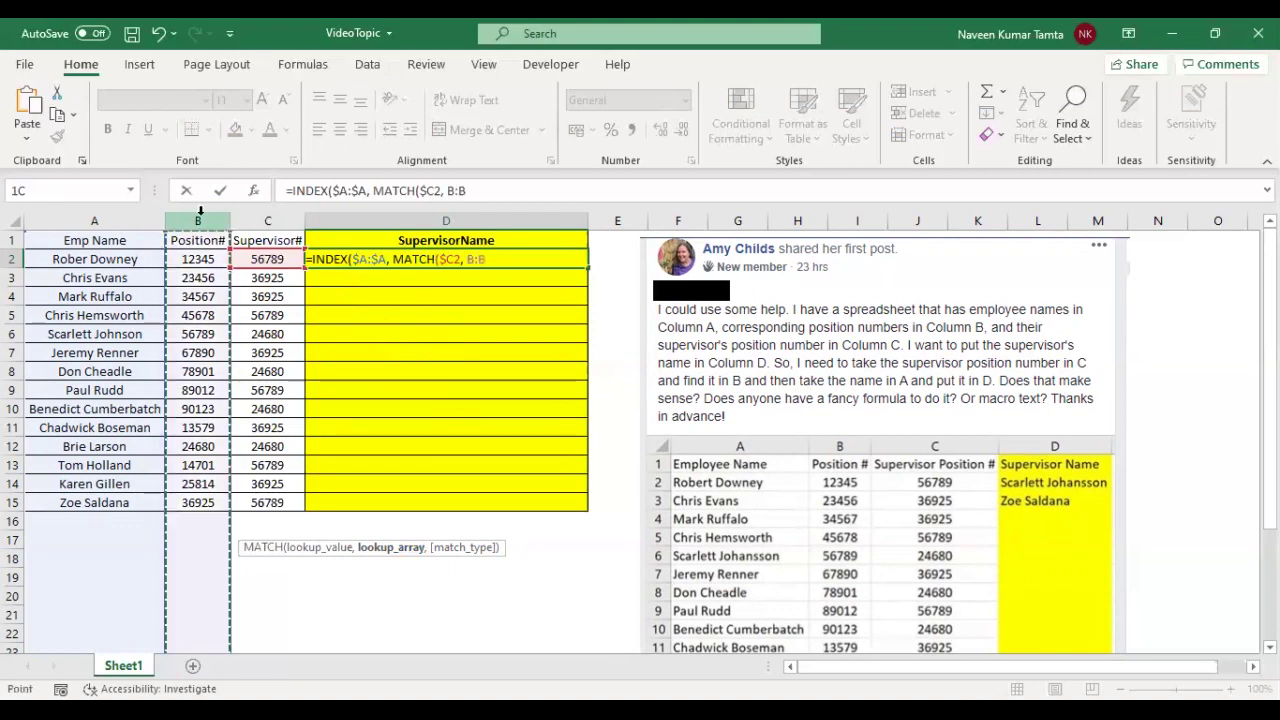
{"action": "key", "text": "F4"}
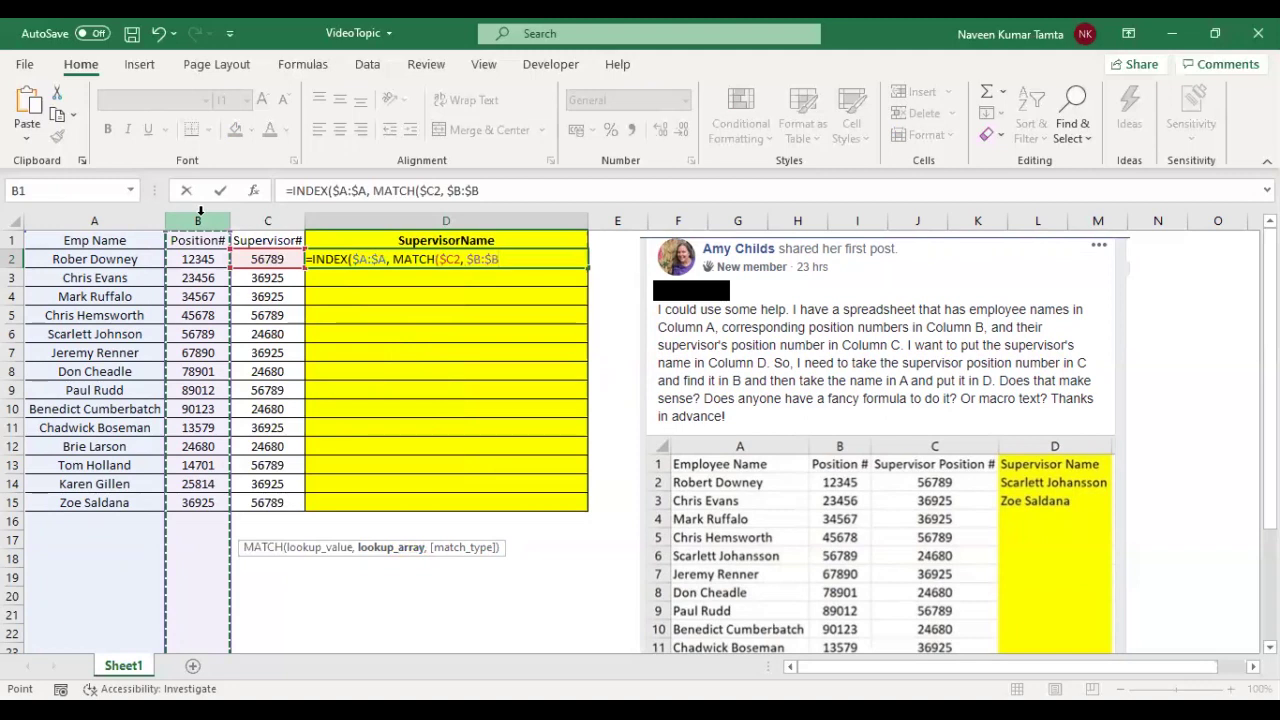
{"action": "type", "text": ","}
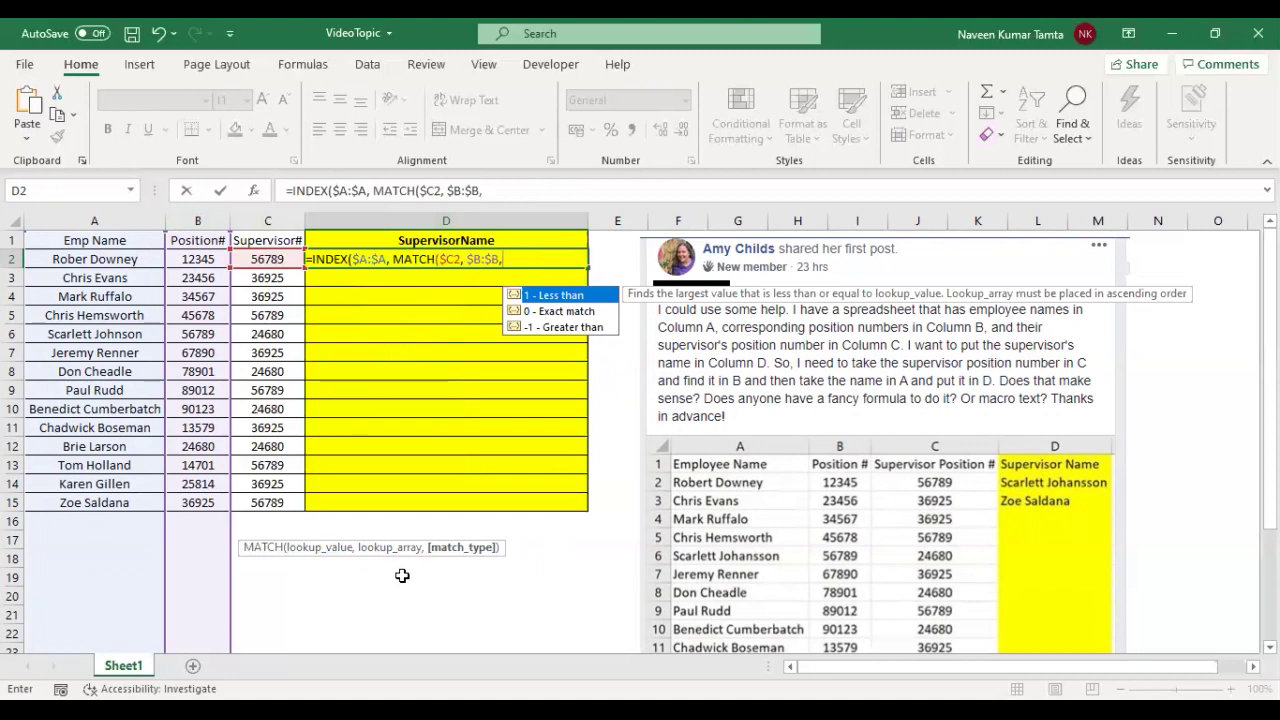
{"action": "key", "text": "Down"}
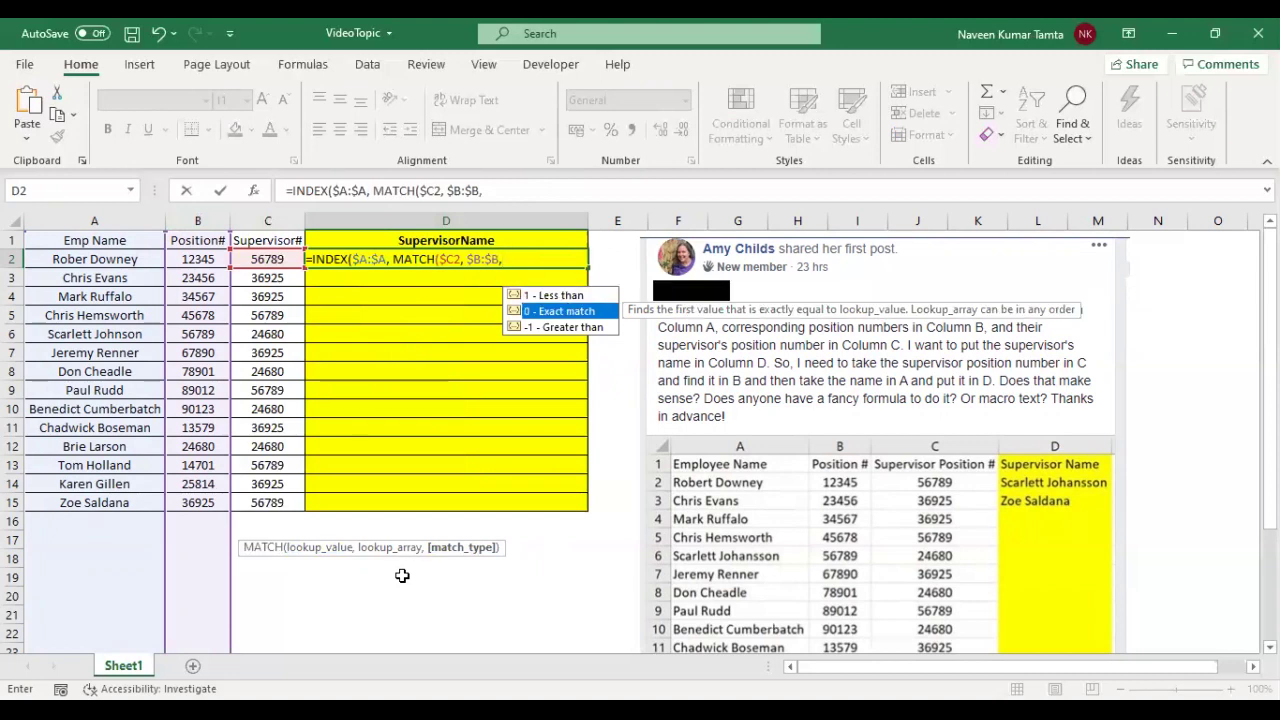
{"action": "type", "text": "0"}
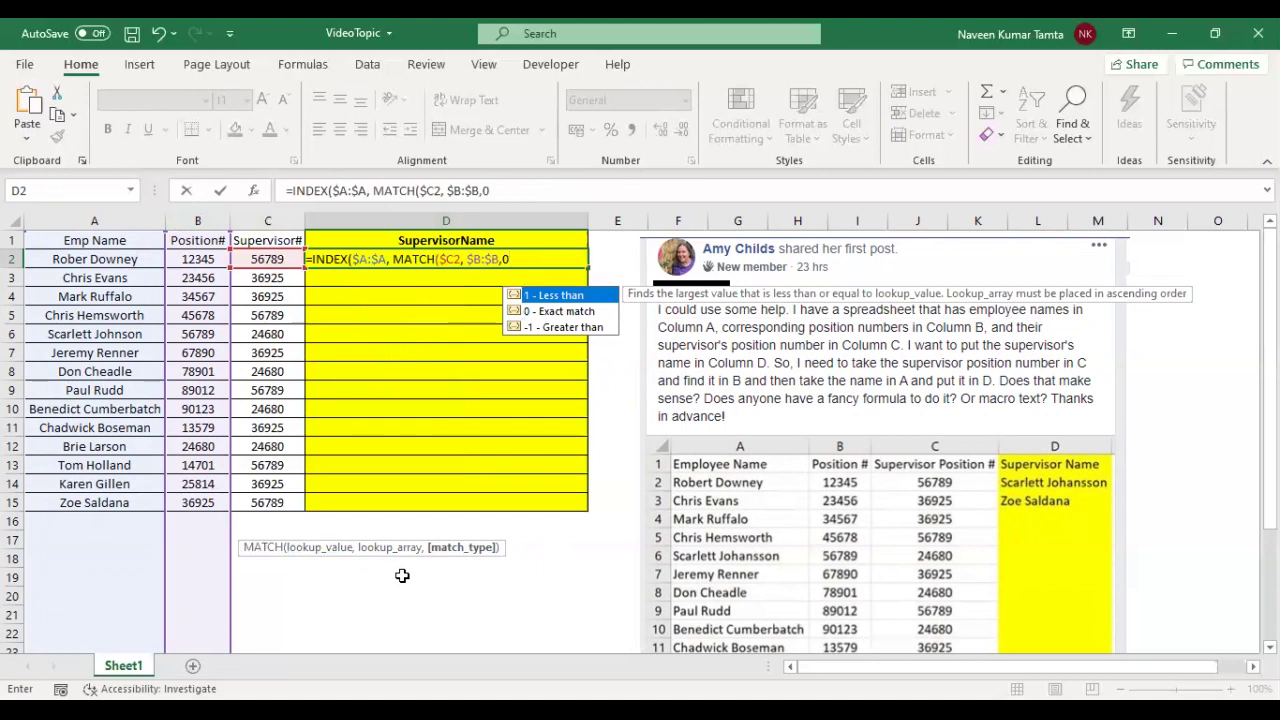
{"action": "type", "text": "))"}
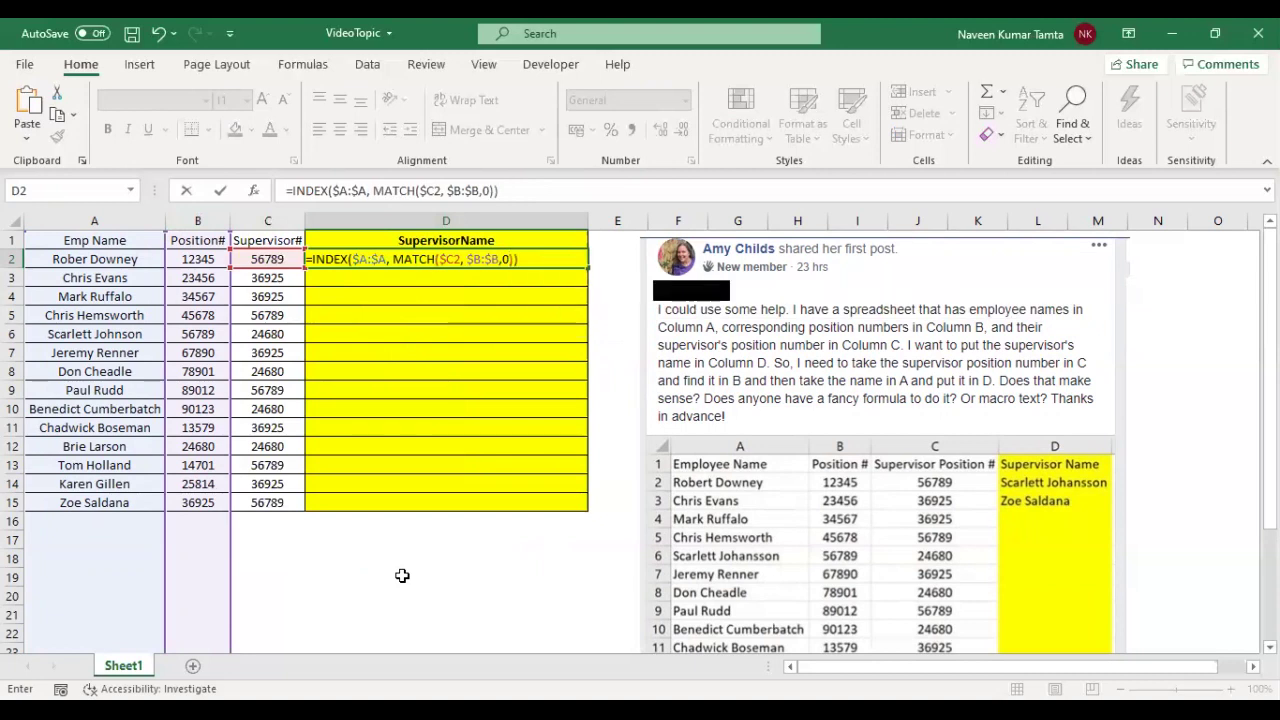
Commit the D2 formula and compare its result with C2's supervisor number.
{"action": "key", "text": "Return"}
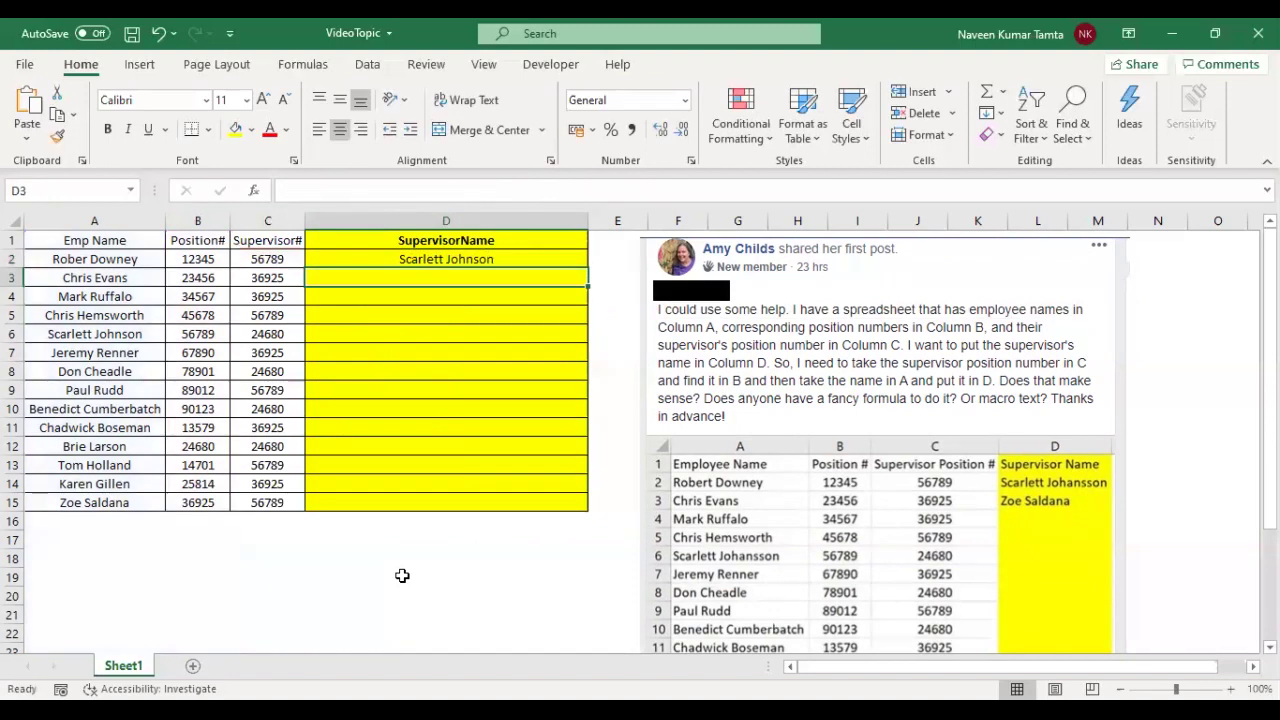
{"action": "left_click", "coordinate": [481, 258]}
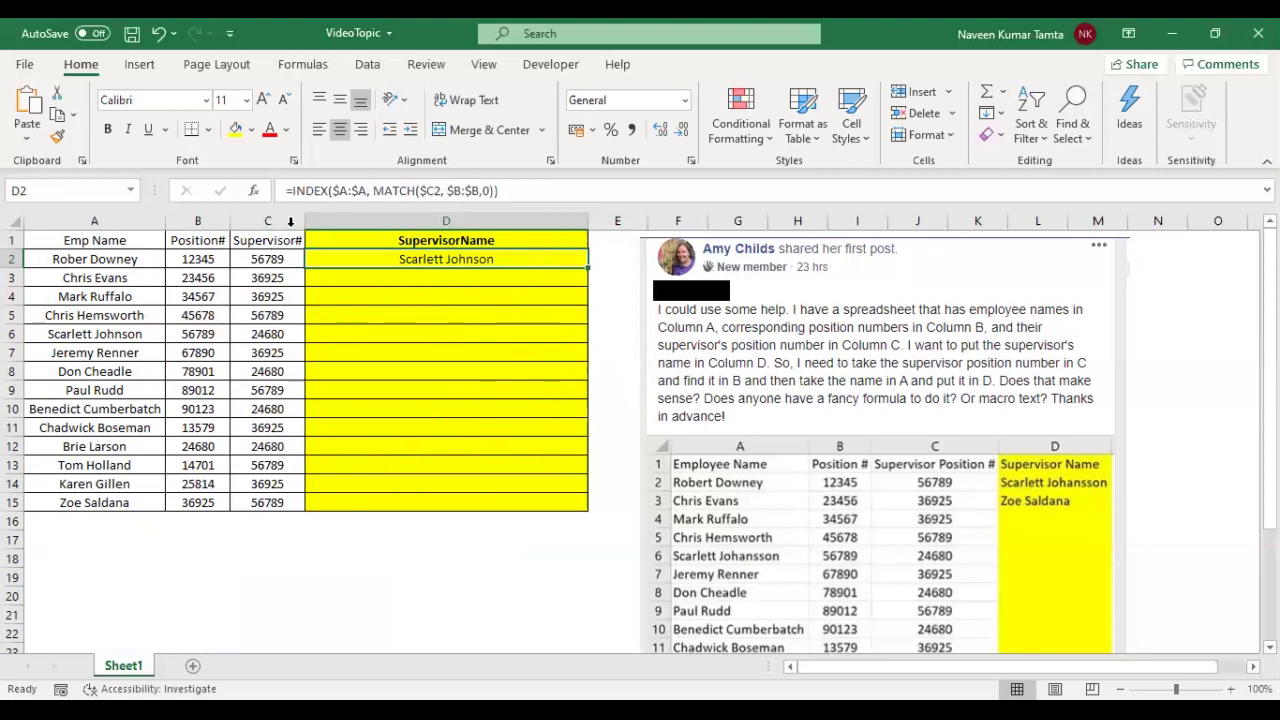
{"action": "left_click", "coordinate": [266, 264]}
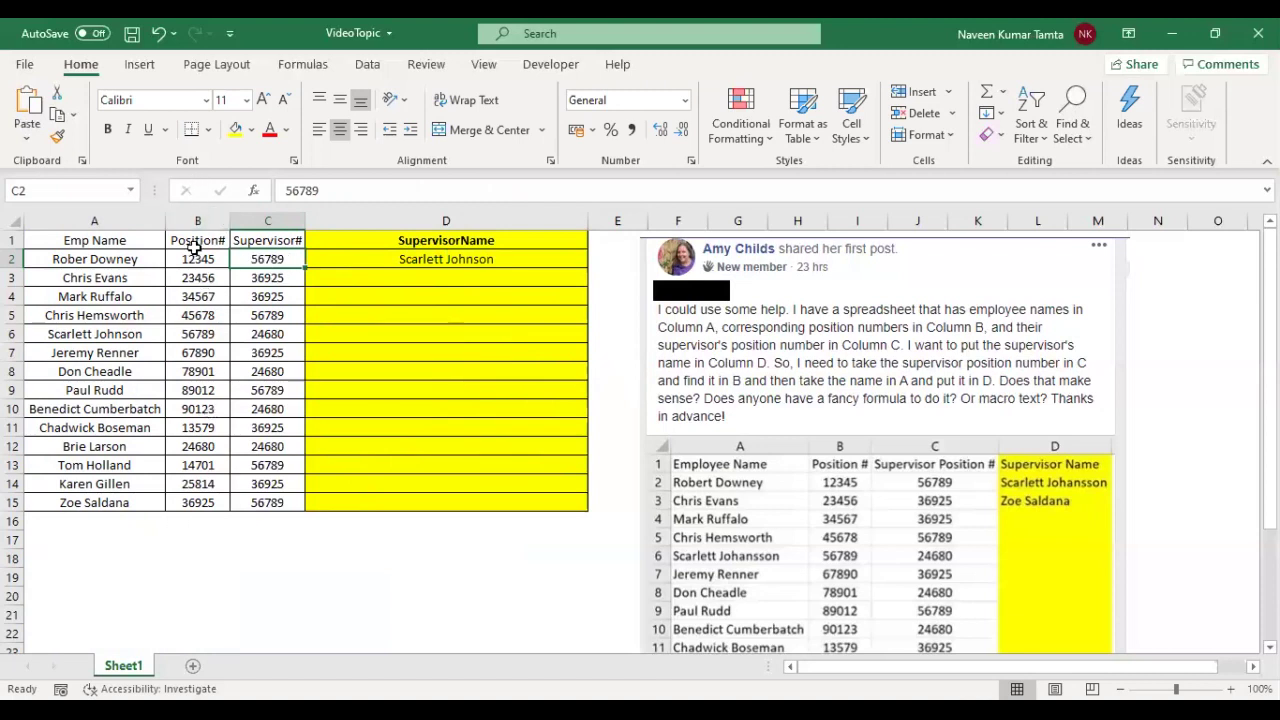
{"action": "left_click", "coordinate": [183, 334]}
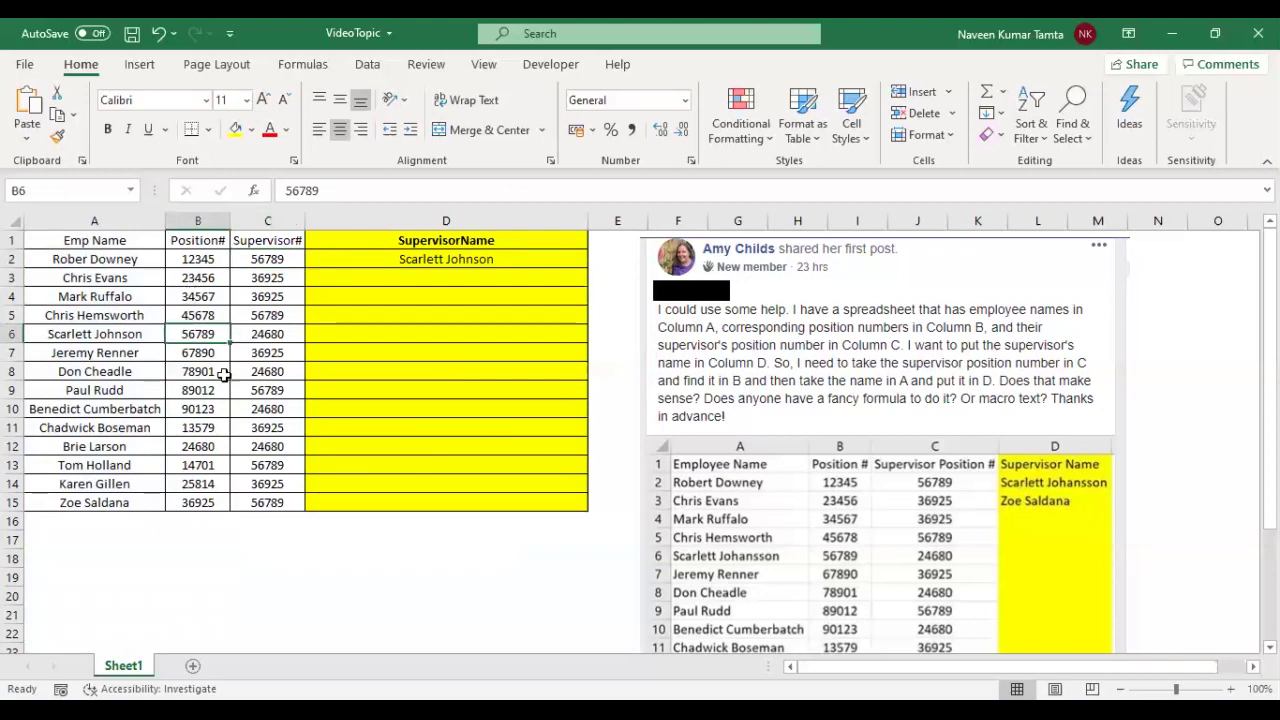
{"action": "left_click", "coordinate": [107, 346]}
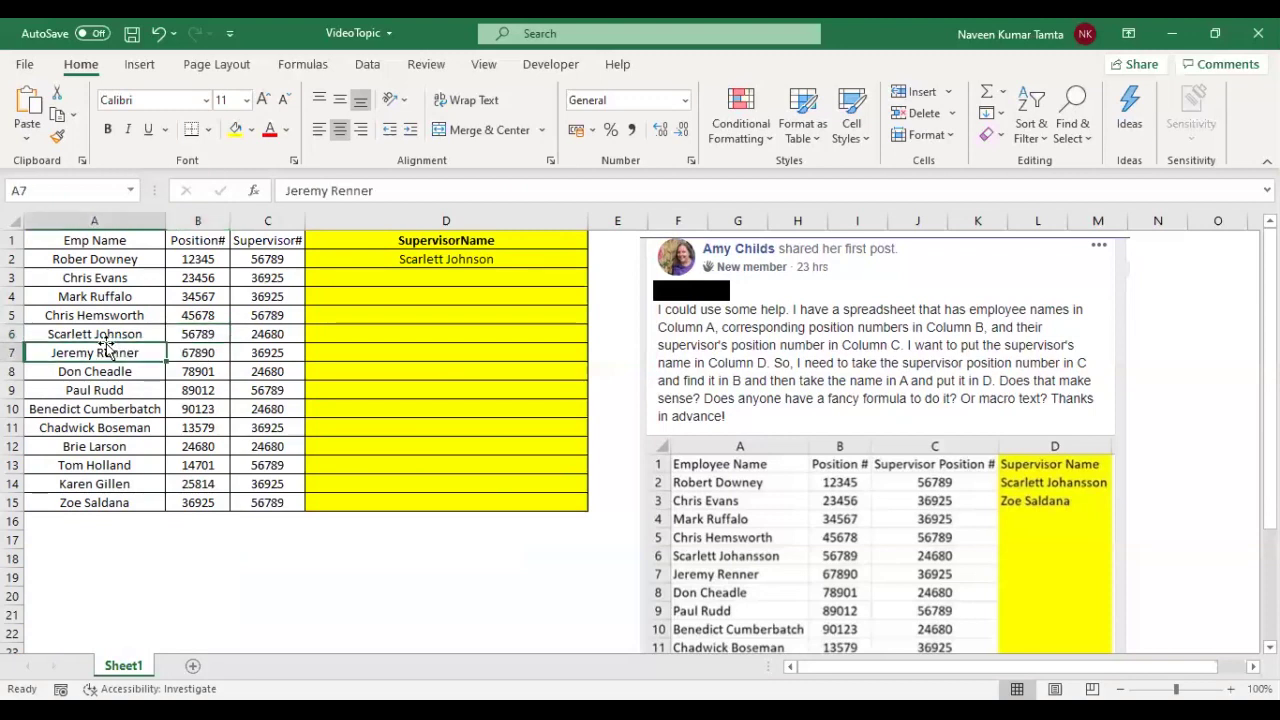
{"action": "left_click", "coordinate": [105, 330]}
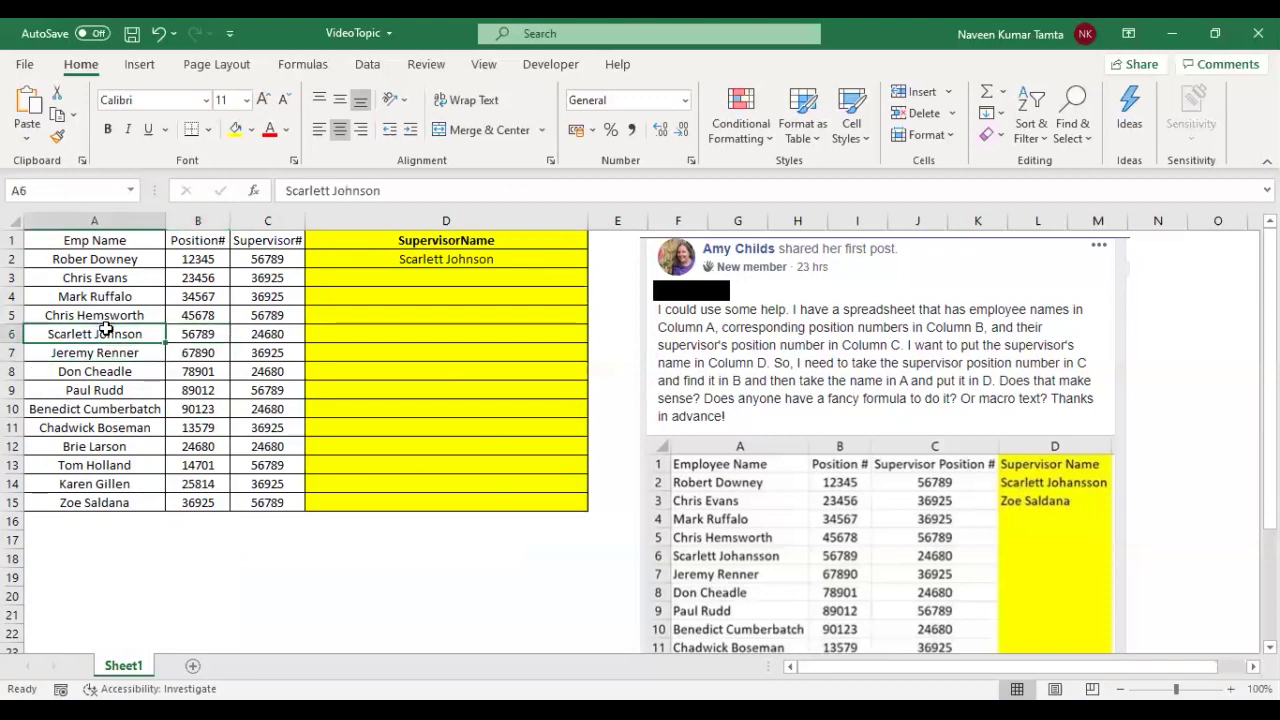
{"action": "left_click", "coordinate": [184, 331]}
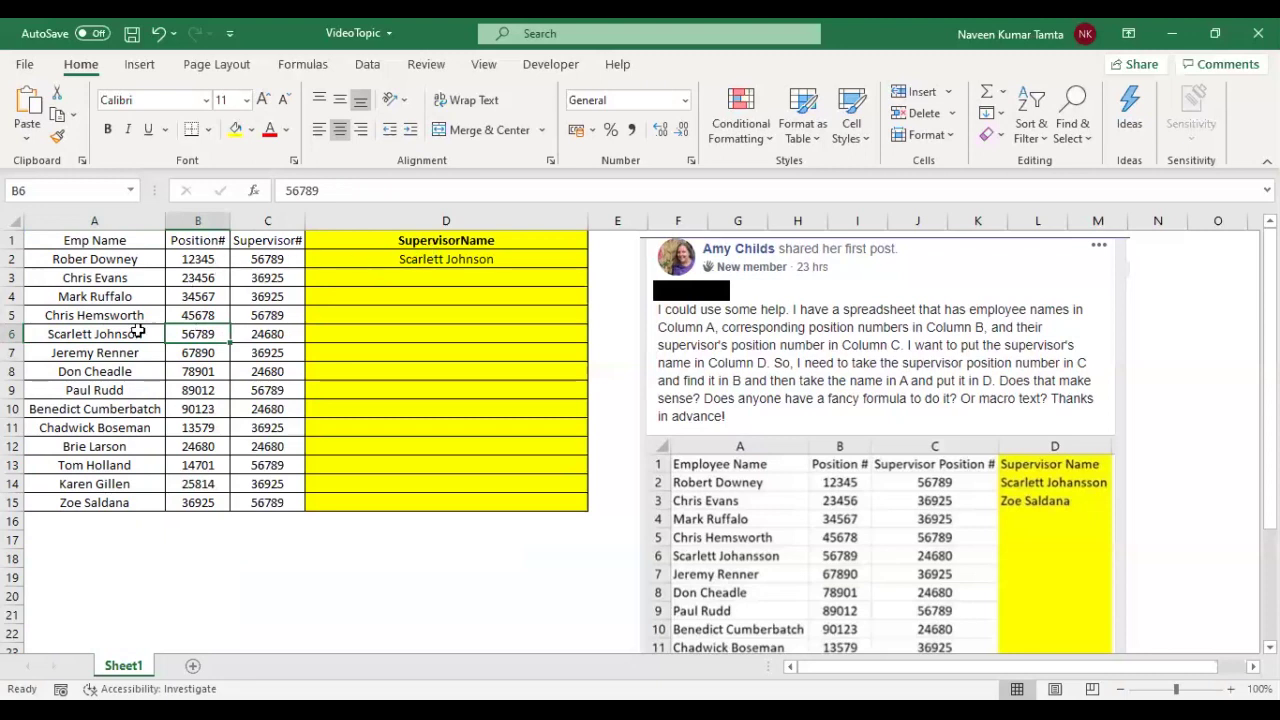
{"action": "left_click", "coordinate": [440, 258]}
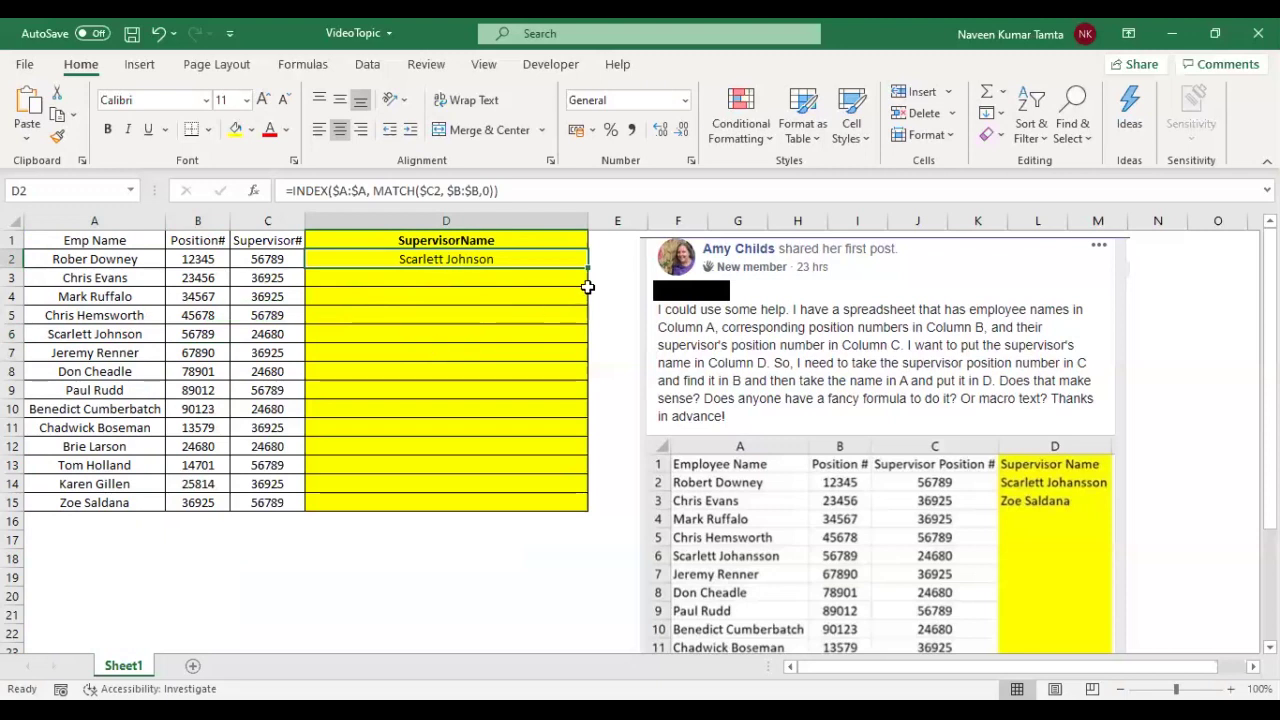
Fill the D2 formula down to D15 and check the copied formula in D4.
{"action": "left_click_drag", "start_coordinate": [589, 269], "coordinate": [582, 510]}
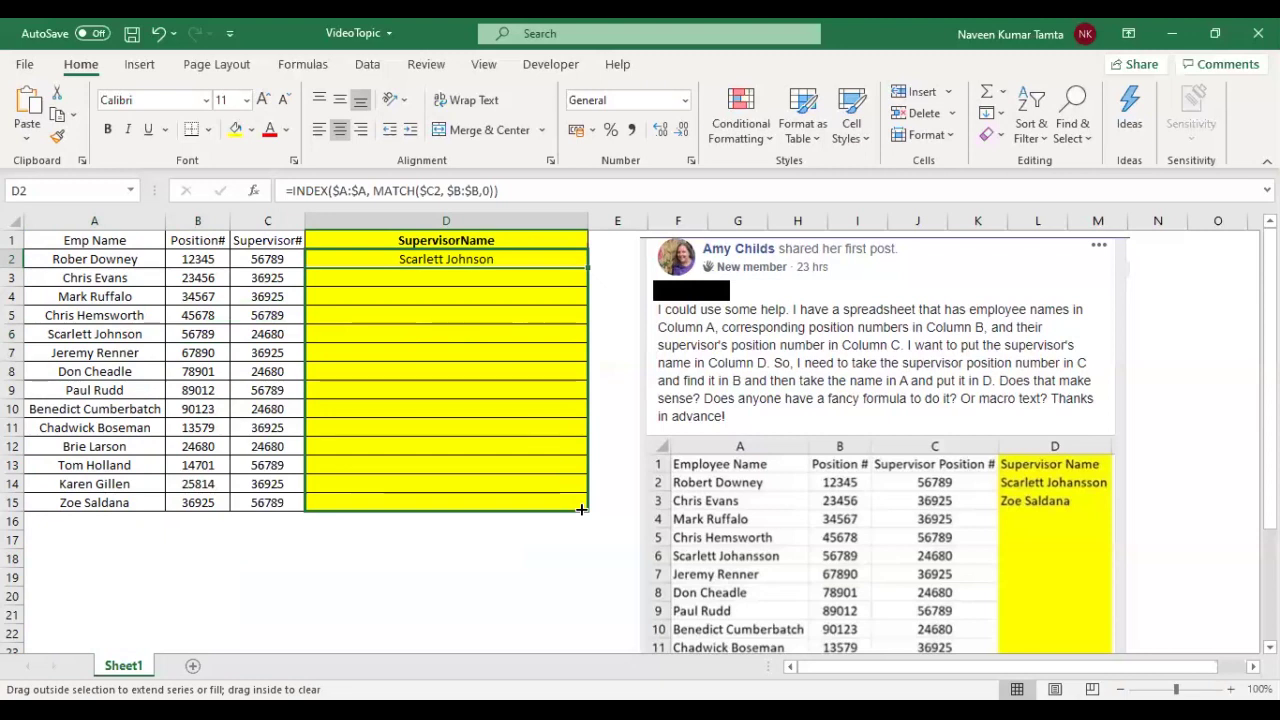
{"action": "left_click_drag", "start_coordinate": [581, 509], "coordinate": [580, 508]}
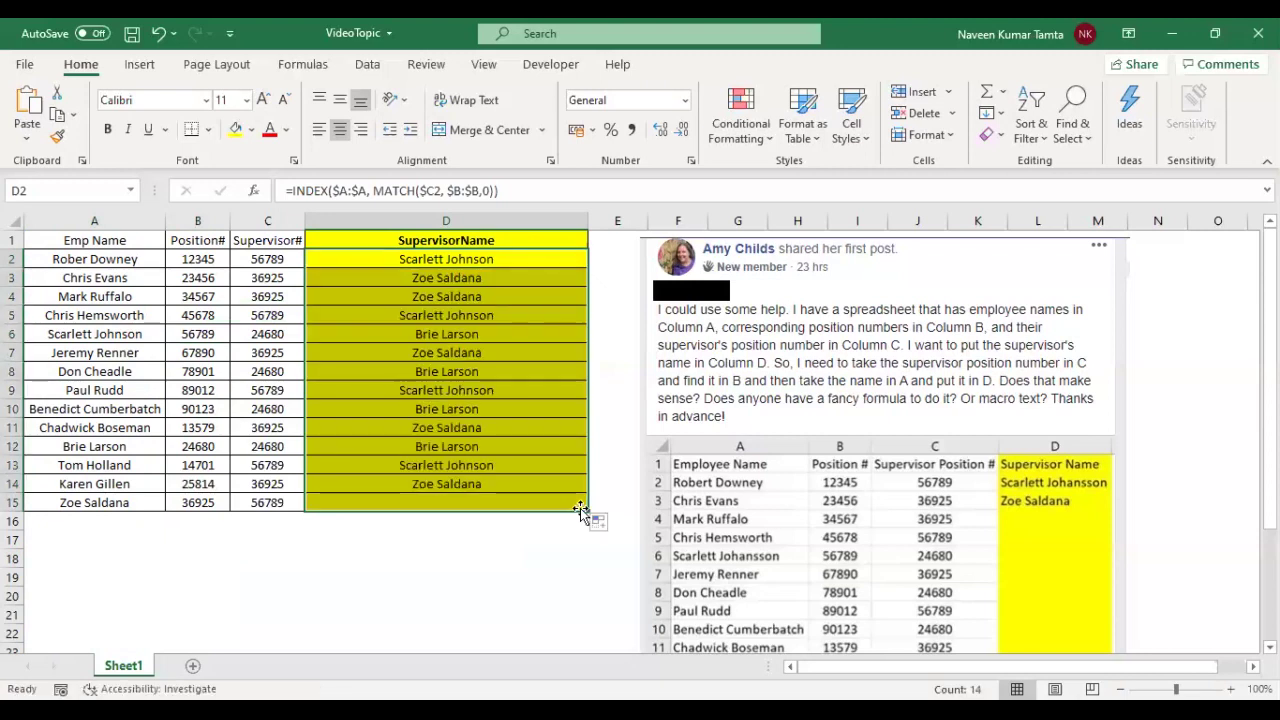
{"action": "left_click", "coordinate": [500, 258]}
{"action": "left_click", "coordinate": [486, 294]}
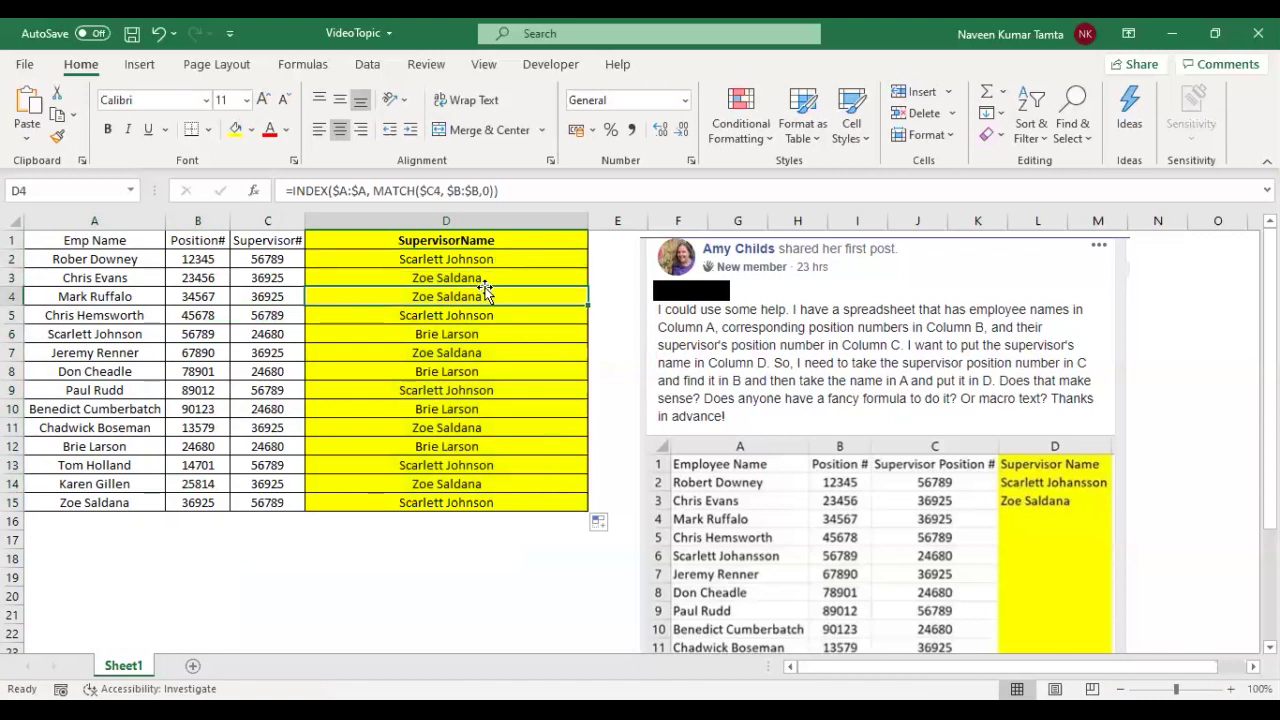
{"action": "key", "text": "Up"}
{"action": "key", "text": "Up"}
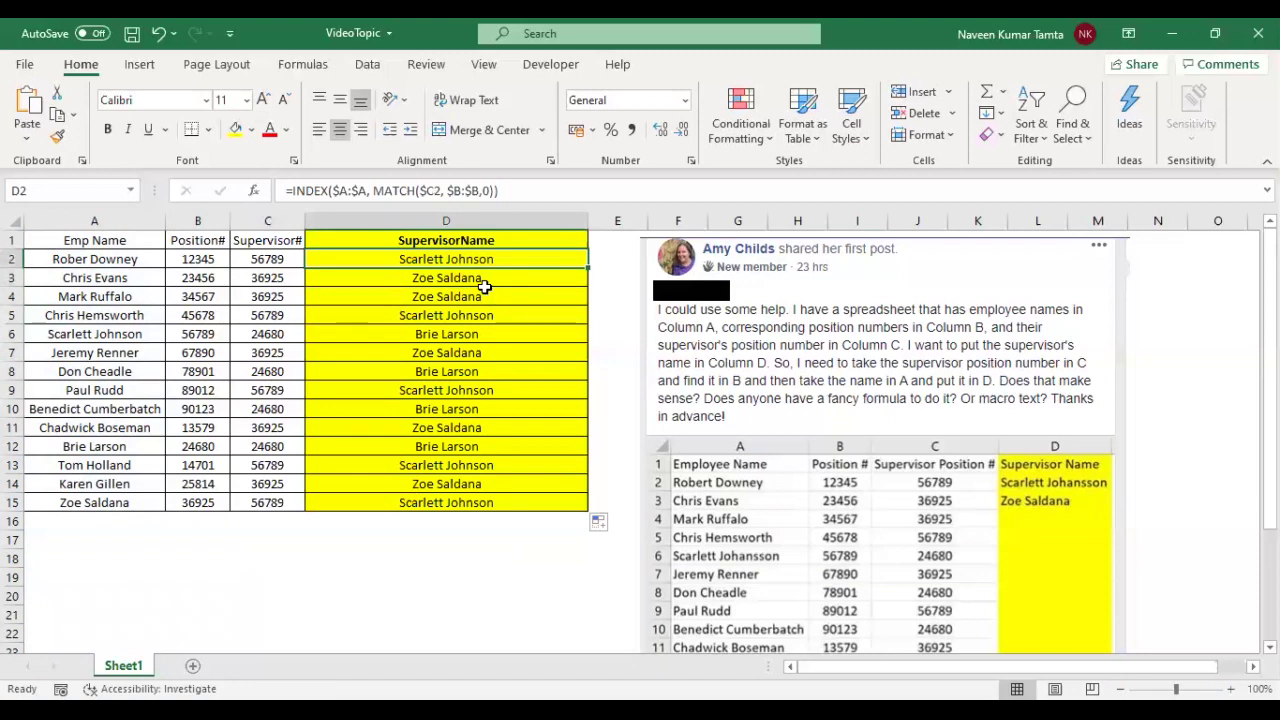